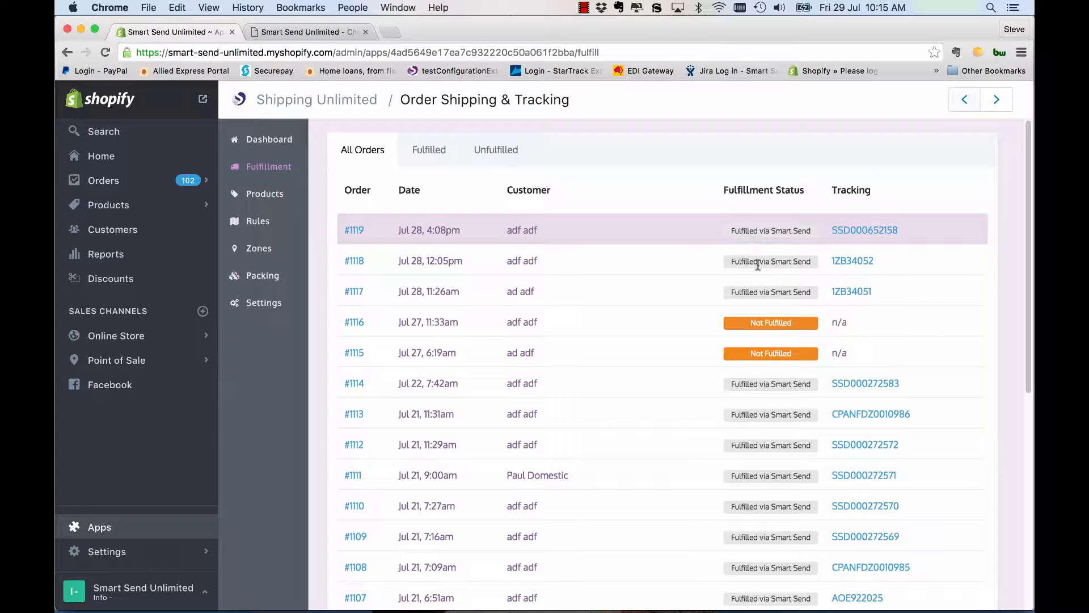
Step: Browse the order list, view only the fulfilled and the unfulfilled orders, and return to all orders
{"action": "scroll", "coordinate": [767, 319], "scroll_direction": "down", "scroll_amount": 5}
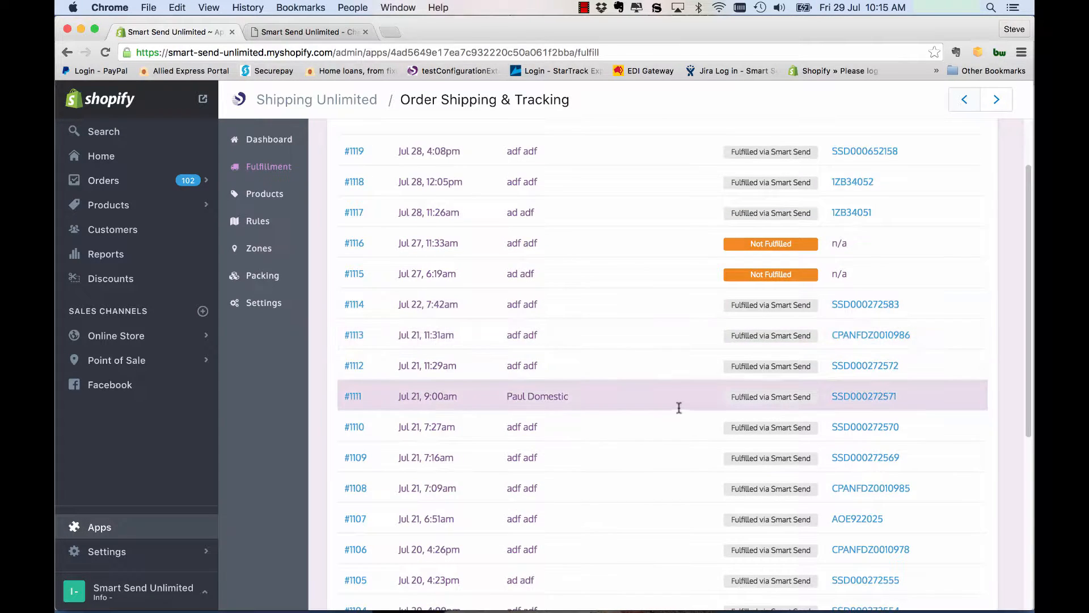
{"action": "scroll", "coordinate": [679, 409], "scroll_direction": "down", "scroll_amount": 6}
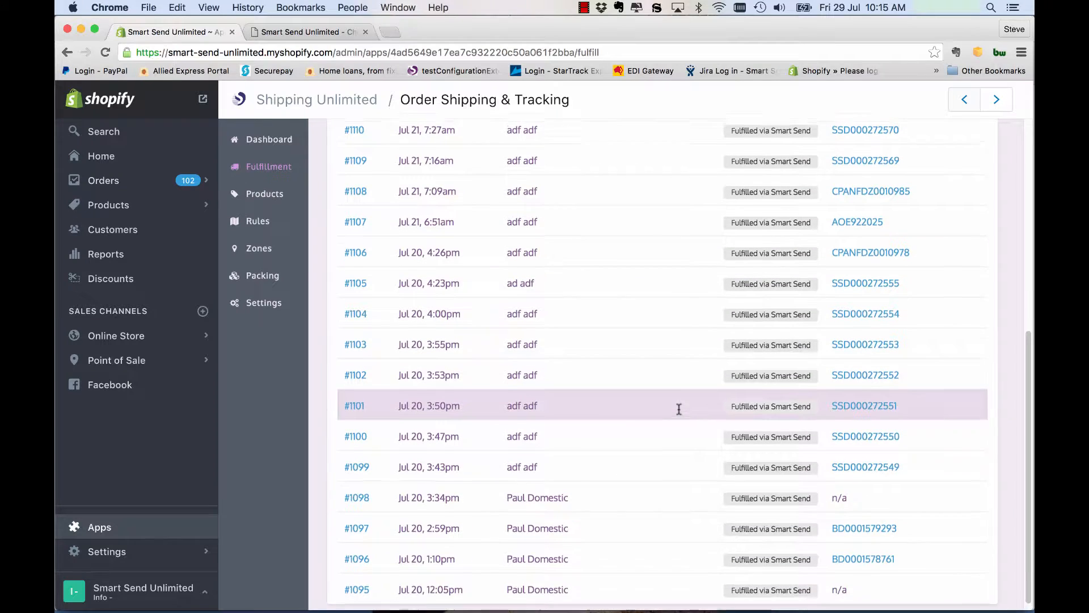
{"action": "scroll", "coordinate": [661, 343], "scroll_direction": "up", "scroll_amount": 10}
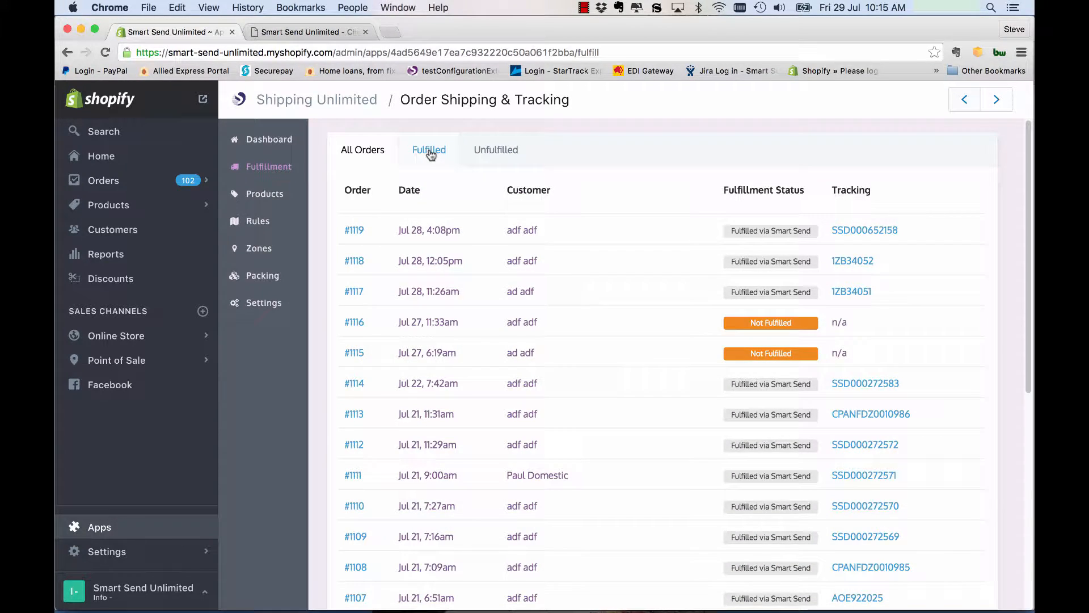
{"action": "left_click", "coordinate": [430, 151]}
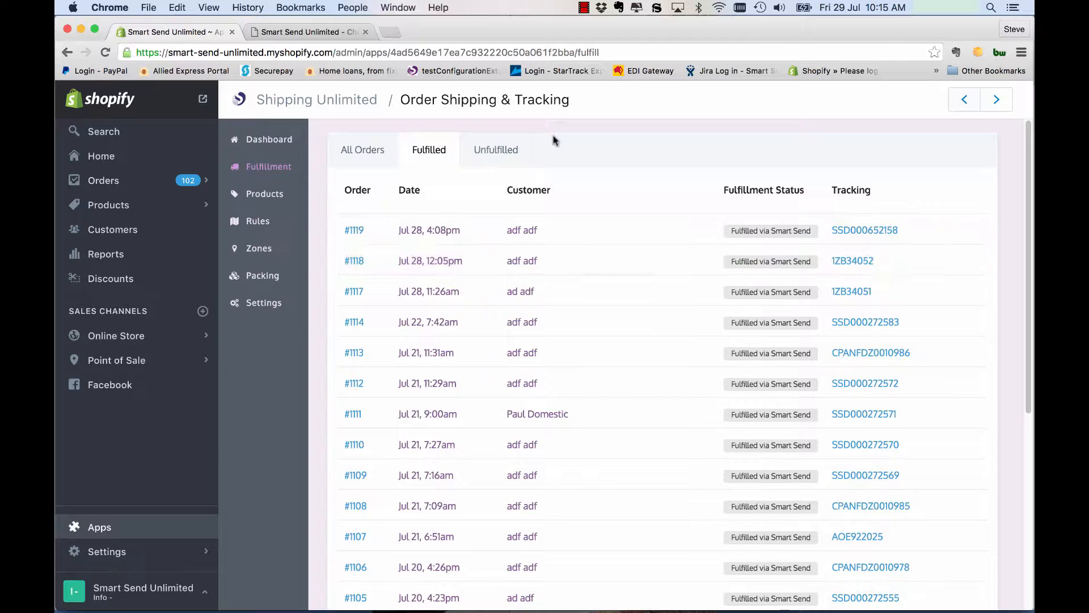
{"action": "left_click", "coordinate": [495, 149]}
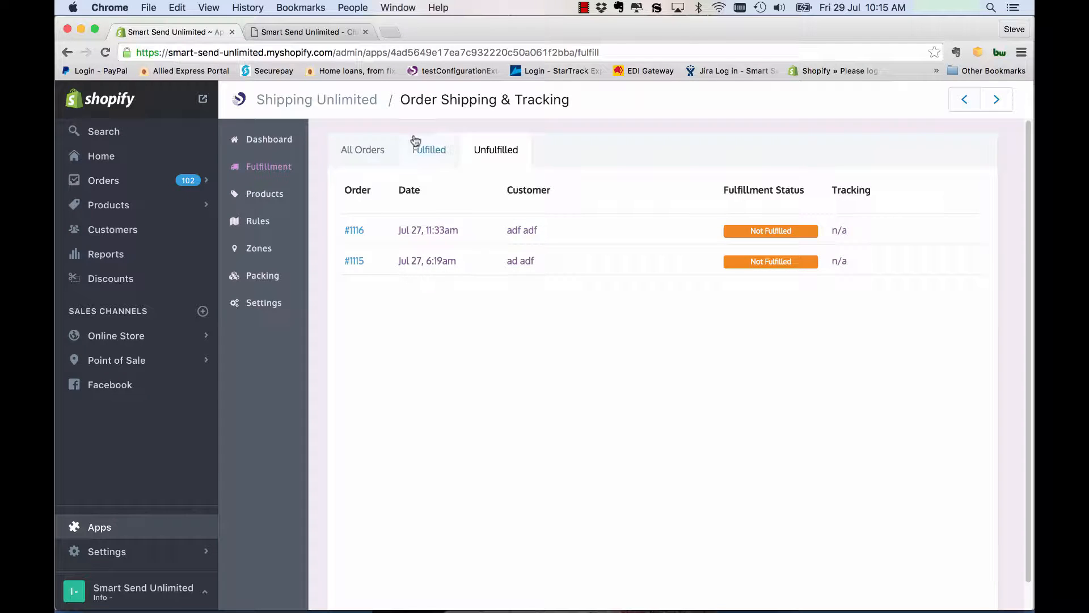
{"action": "left_click", "coordinate": [368, 151]}
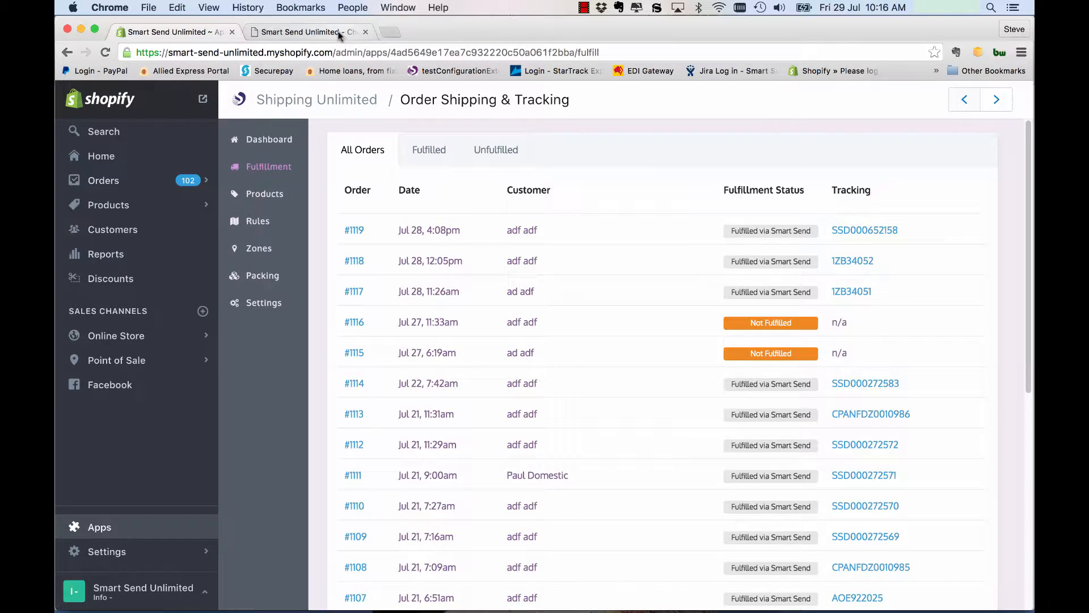
Step: Open the newest unfulfilled order, dated Jul 29, and review its customer-selected shipping charge and shipping address
{"action": "left_click", "coordinate": [318, 31]}
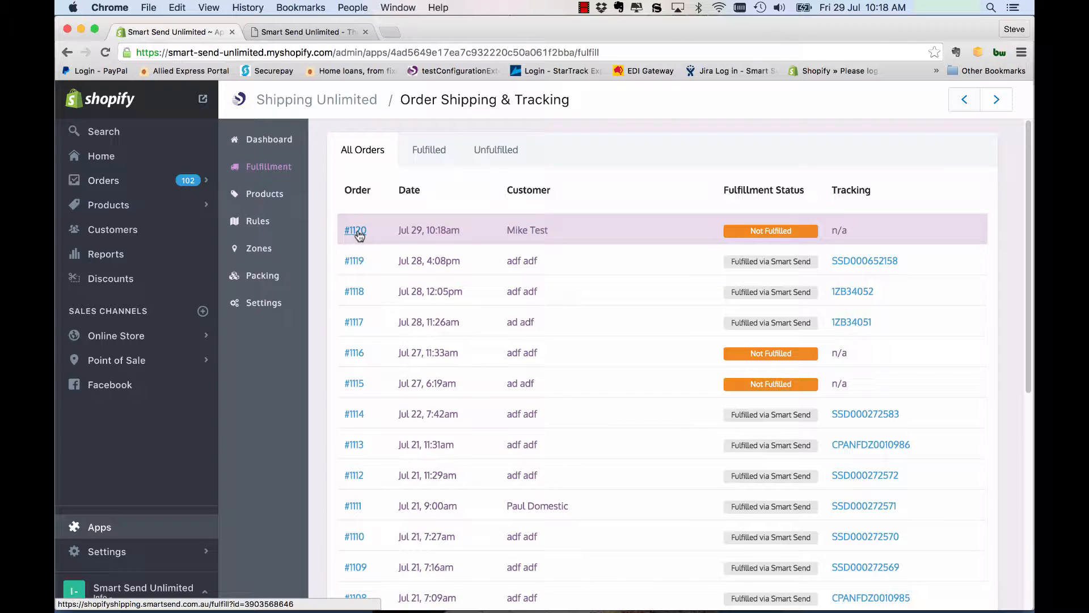
{"action": "left_click", "coordinate": [356, 231]}
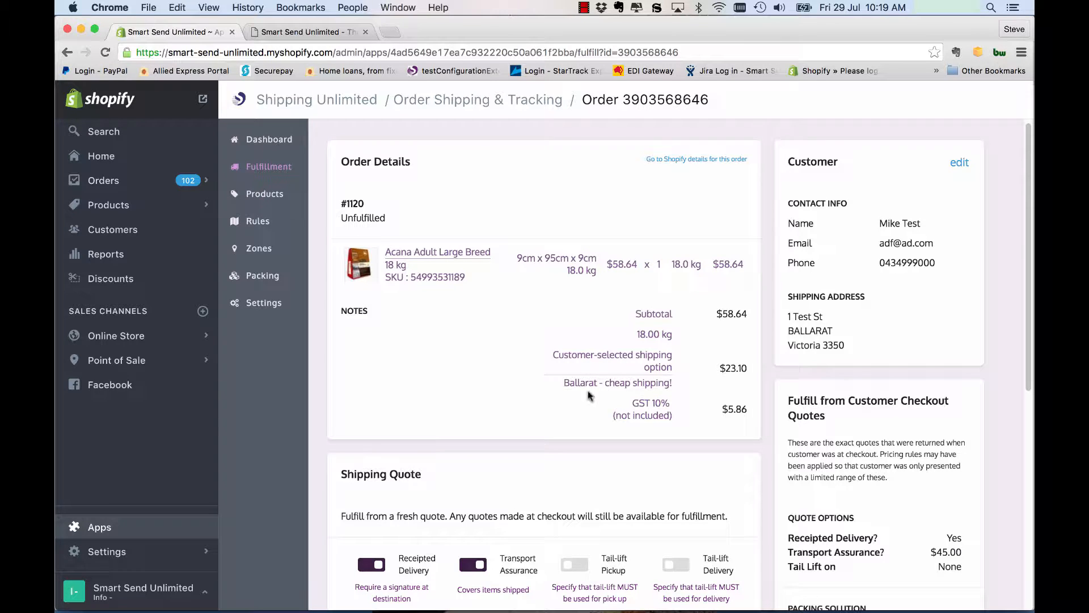
{"action": "left_click_drag", "start_coordinate": [718, 368], "coordinate": [744, 368]}
{"action": "left_click", "coordinate": [735, 371]}
{"action": "scroll", "coordinate": [732, 369], "scroll_direction": "down", "scroll_amount": 1}
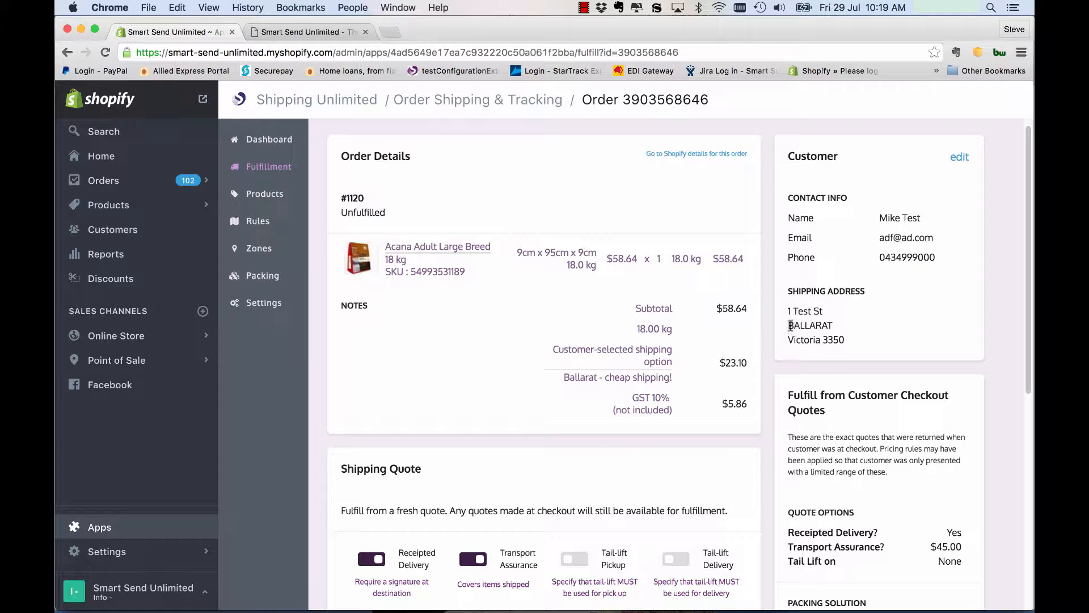
{"action": "left_click_drag", "start_coordinate": [790, 325], "coordinate": [846, 340]}
{"action": "scroll", "coordinate": [879, 352], "scroll_direction": "down", "scroll_amount": 1}
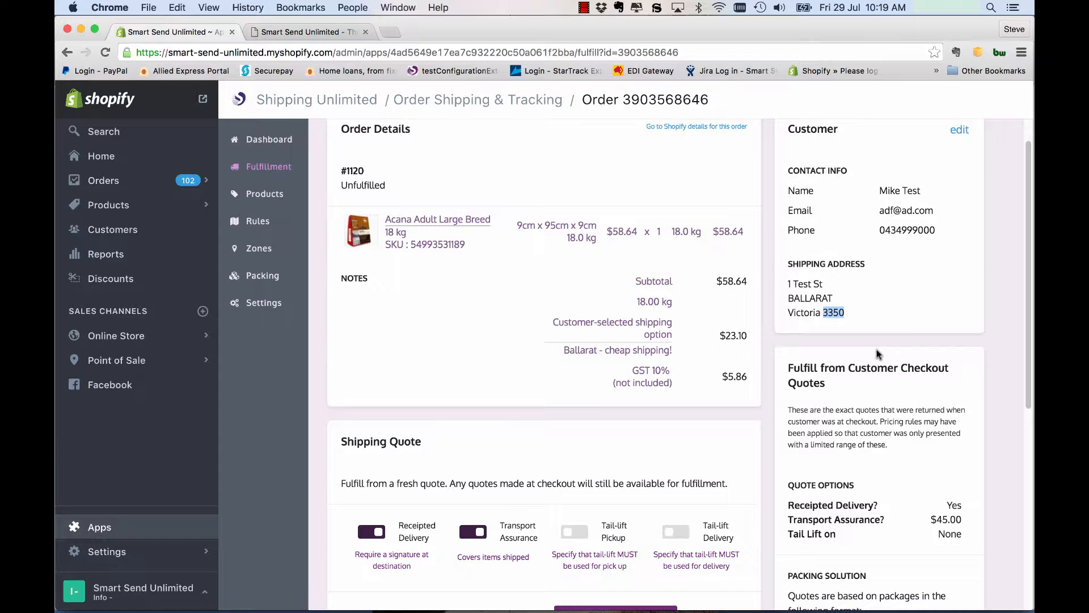
Step: Examine the order's customer checkout quotes section and the quote options it was based on
{"action": "scroll", "coordinate": [876, 349], "scroll_direction": "down", "scroll_amount": 1}
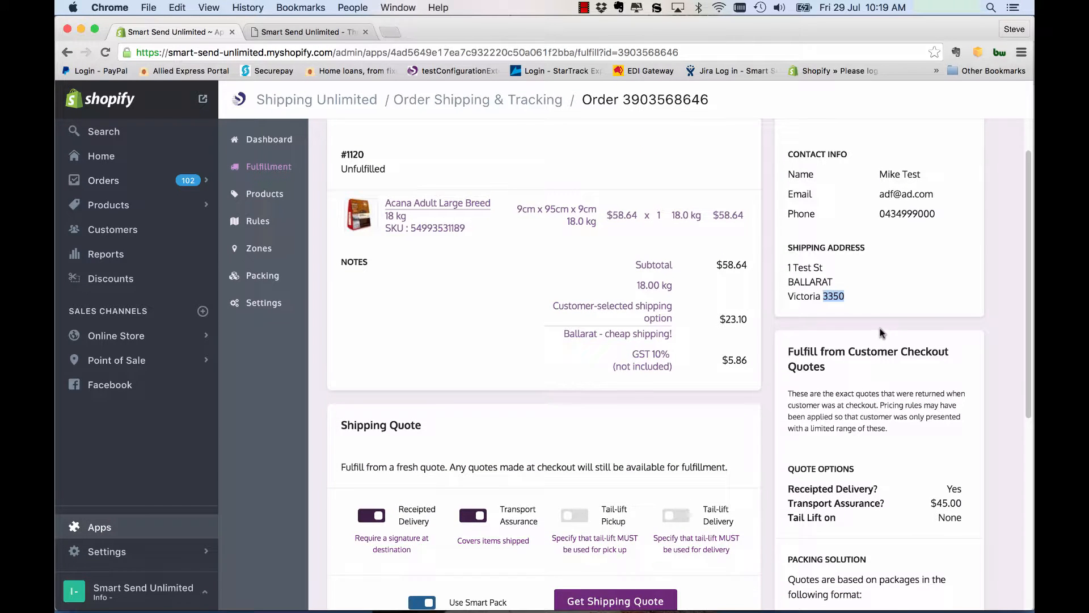
{"action": "scroll", "coordinate": [879, 328], "scroll_direction": "down", "scroll_amount": 2}
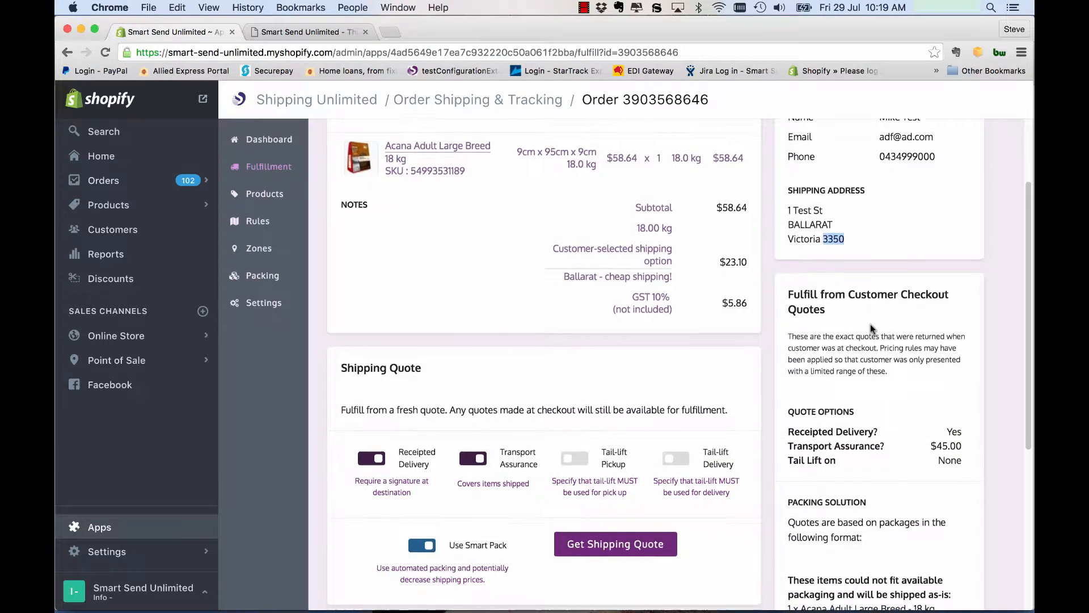
{"action": "scroll", "coordinate": [871, 324], "scroll_direction": "down", "scroll_amount": 2}
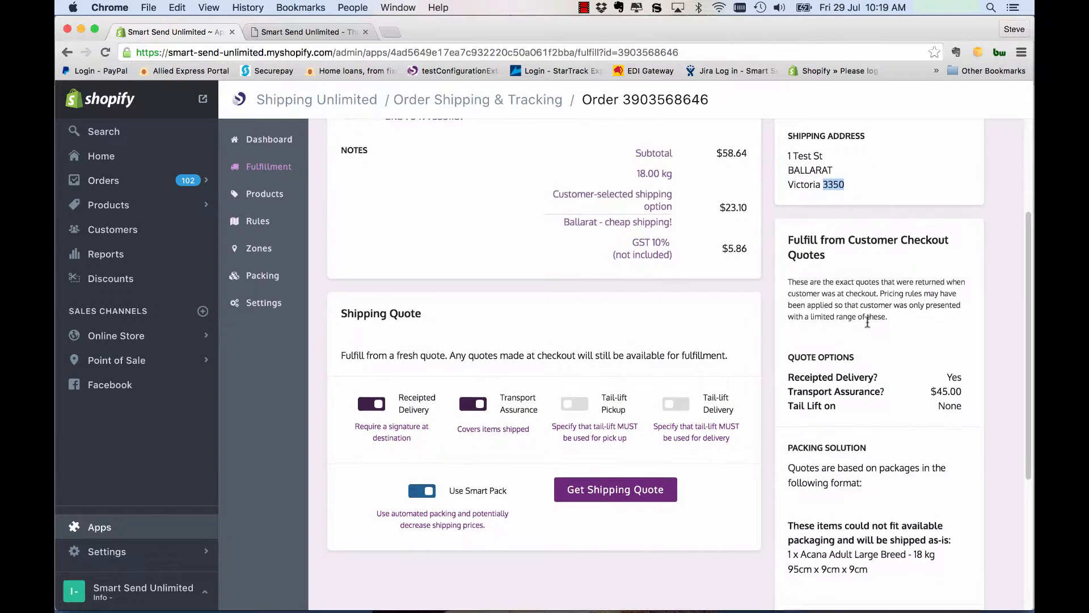
{"action": "scroll", "coordinate": [868, 322], "scroll_direction": "down", "scroll_amount": 2}
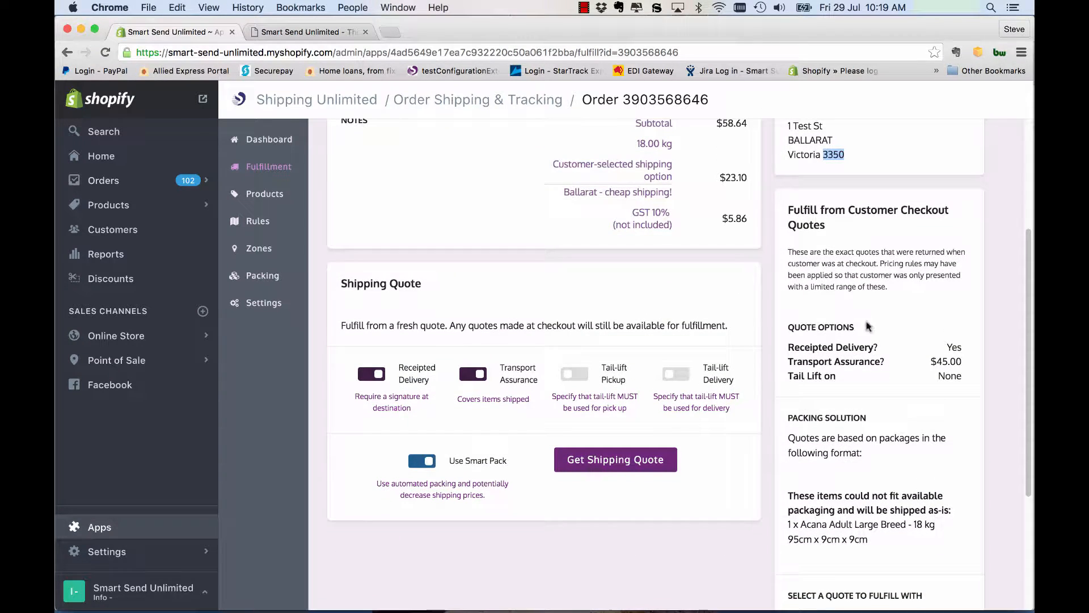
{"action": "scroll", "coordinate": [811, 221], "scroll_direction": "down", "scroll_amount": 1}
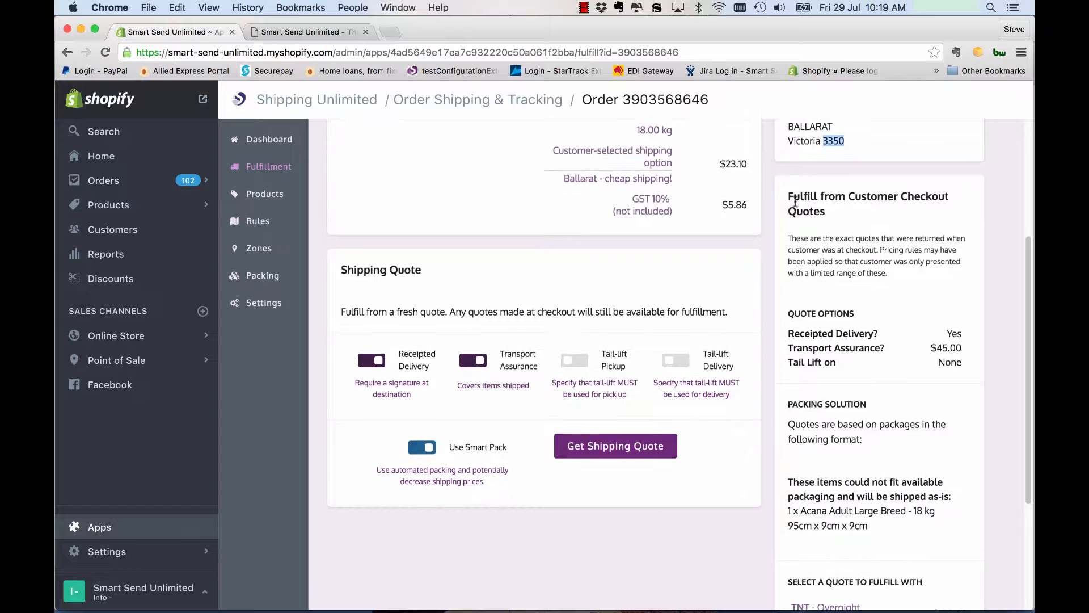
{"action": "left_click_drag", "start_coordinate": [789, 195], "coordinate": [827, 213]}
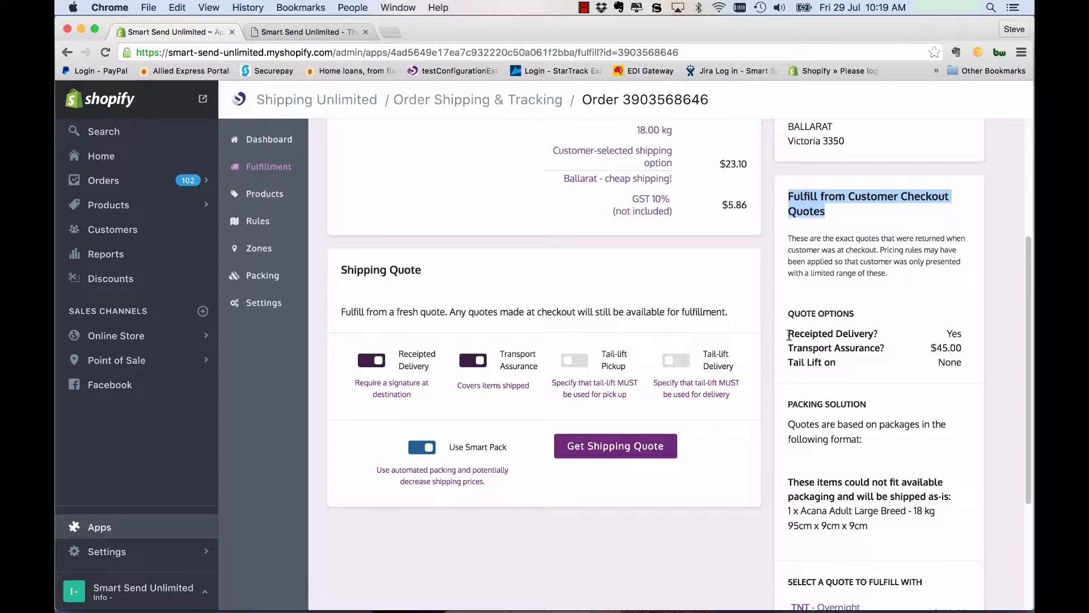
{"action": "left_click", "coordinate": [823, 337]}
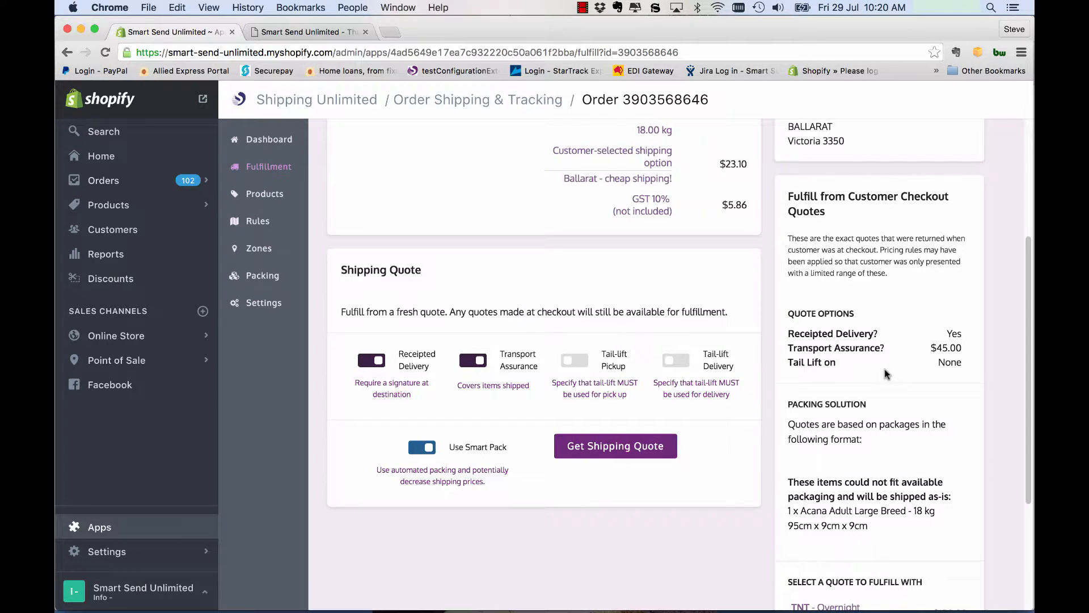
Step: Examine the packing solution for the checkout quotes and the carrier quotes offered for fulfillment
{"action": "scroll", "coordinate": [887, 374], "scroll_direction": "down", "scroll_amount": 1}
{"action": "scroll", "coordinate": [870, 355], "scroll_direction": "down", "scroll_amount": 3}
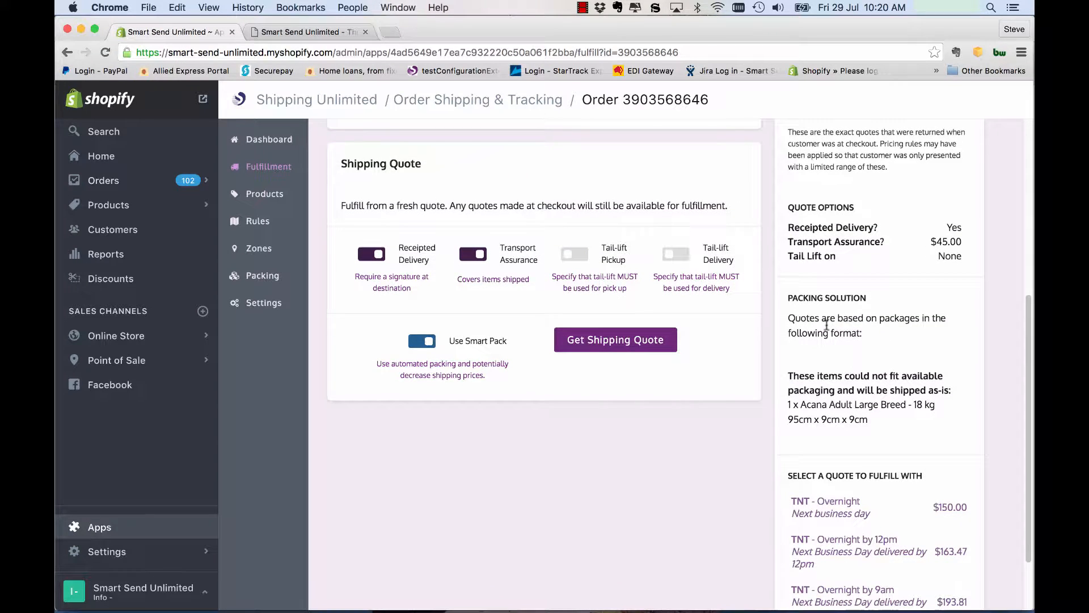
{"action": "left_click_drag", "start_coordinate": [790, 297], "coordinate": [864, 301]}
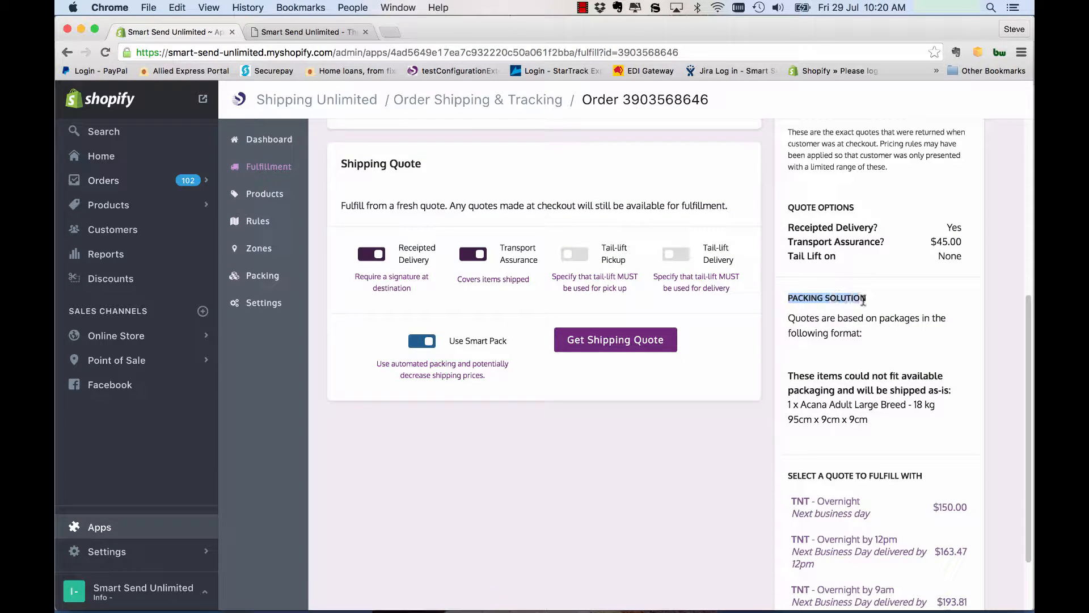
{"action": "scroll", "coordinate": [860, 318], "scroll_direction": "down", "scroll_amount": 1}
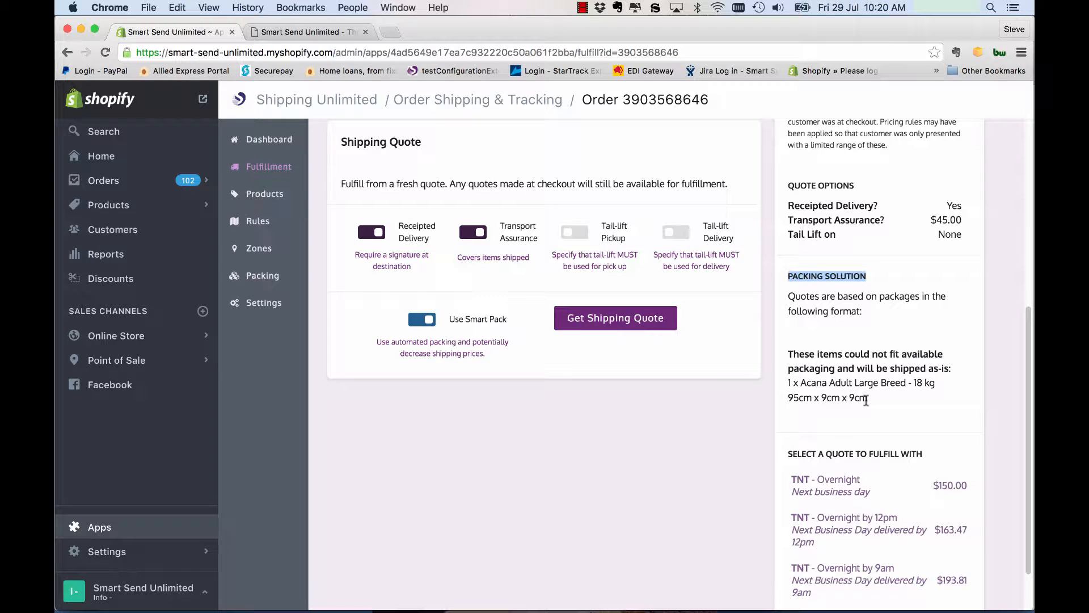
{"action": "scroll", "coordinate": [862, 380], "scroll_direction": "down", "scroll_amount": 1}
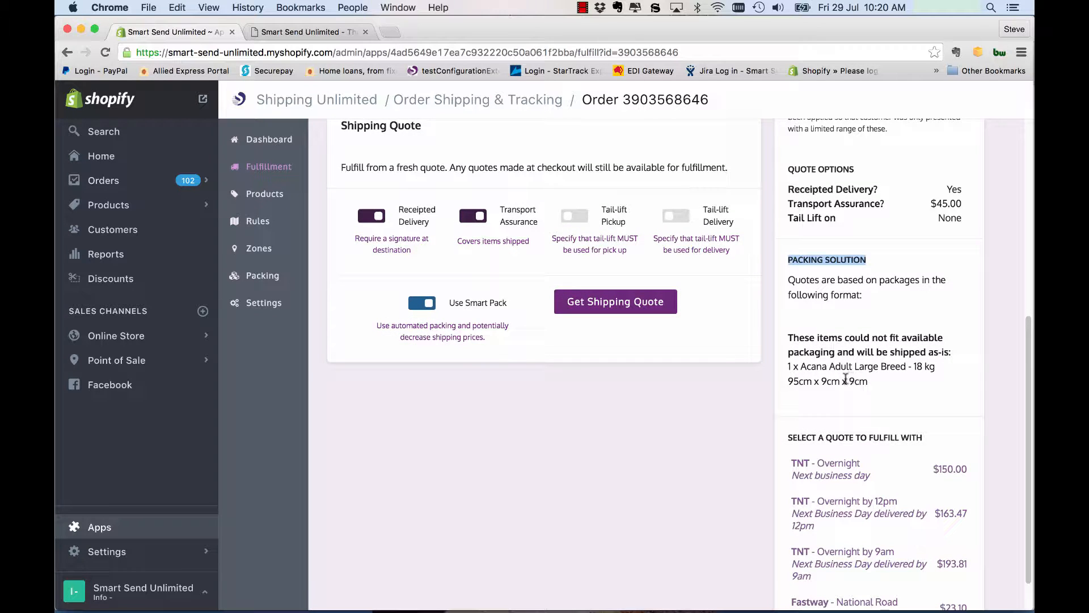
{"action": "scroll", "coordinate": [843, 377], "scroll_direction": "down", "scroll_amount": 2}
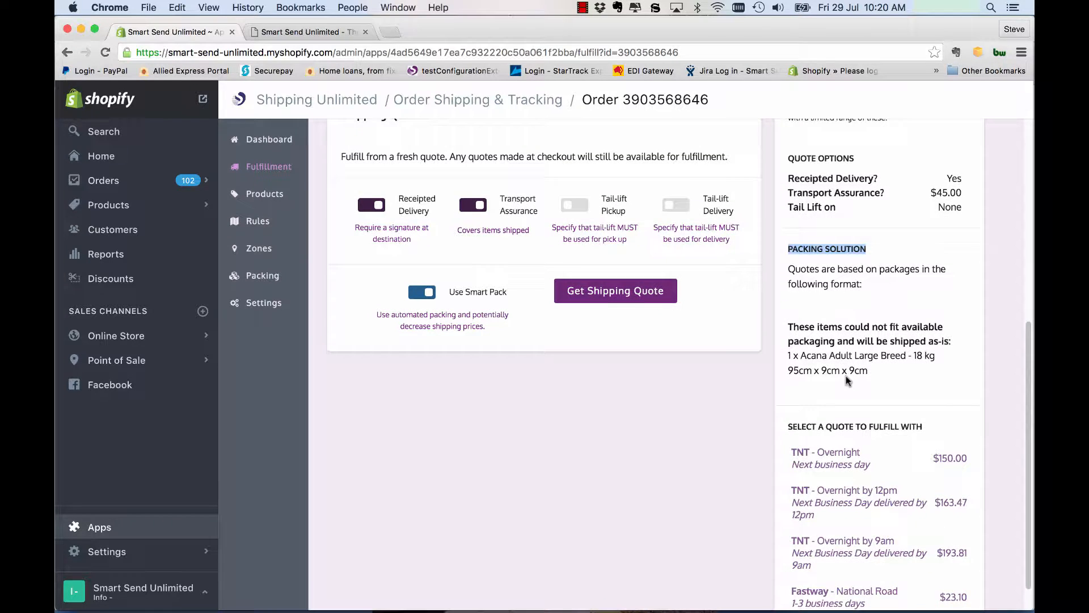
{"action": "scroll", "coordinate": [779, 377], "scroll_direction": "down", "scroll_amount": 1}
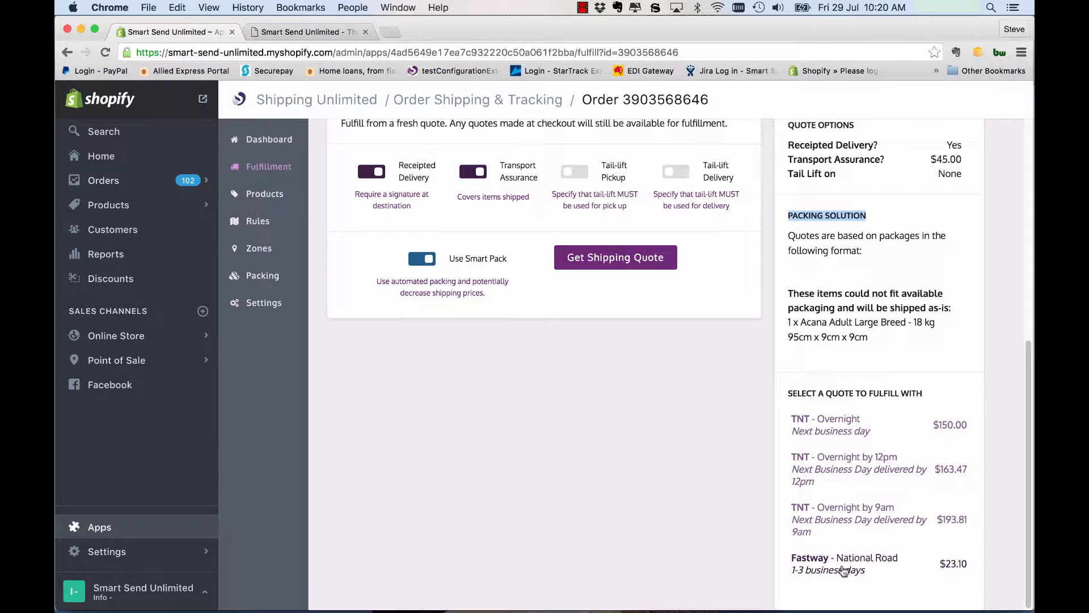
Step: Compare the customer-selected shipping charge in the order details with the TNT and Fastway checkout quotes
{"action": "scroll", "coordinate": [664, 466], "scroll_direction": "up", "scroll_amount": 10}
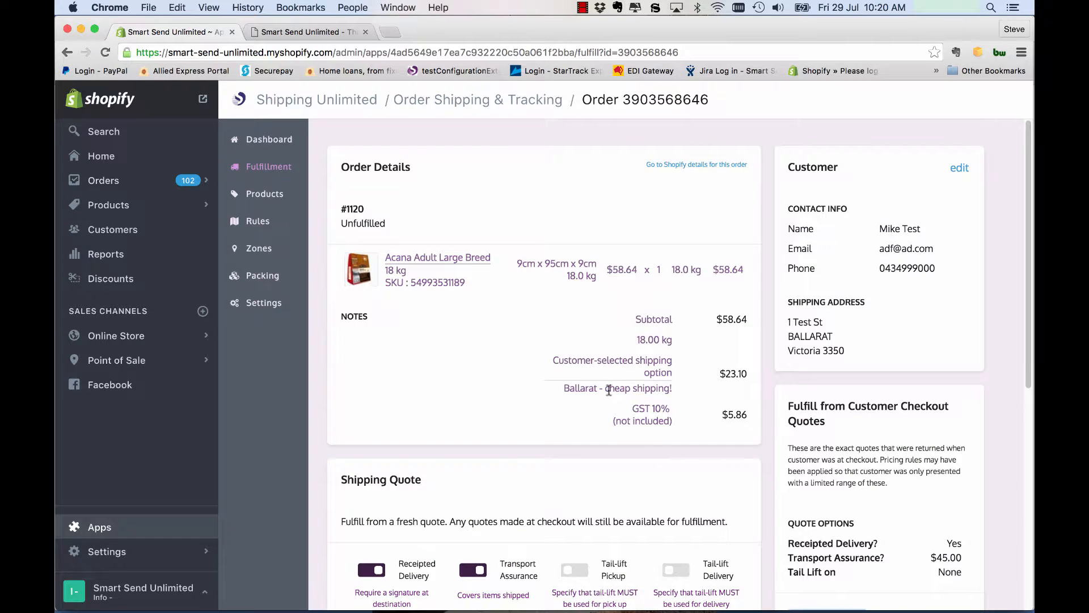
{"action": "scroll", "coordinate": [725, 407], "scroll_direction": "down", "scroll_amount": 10}
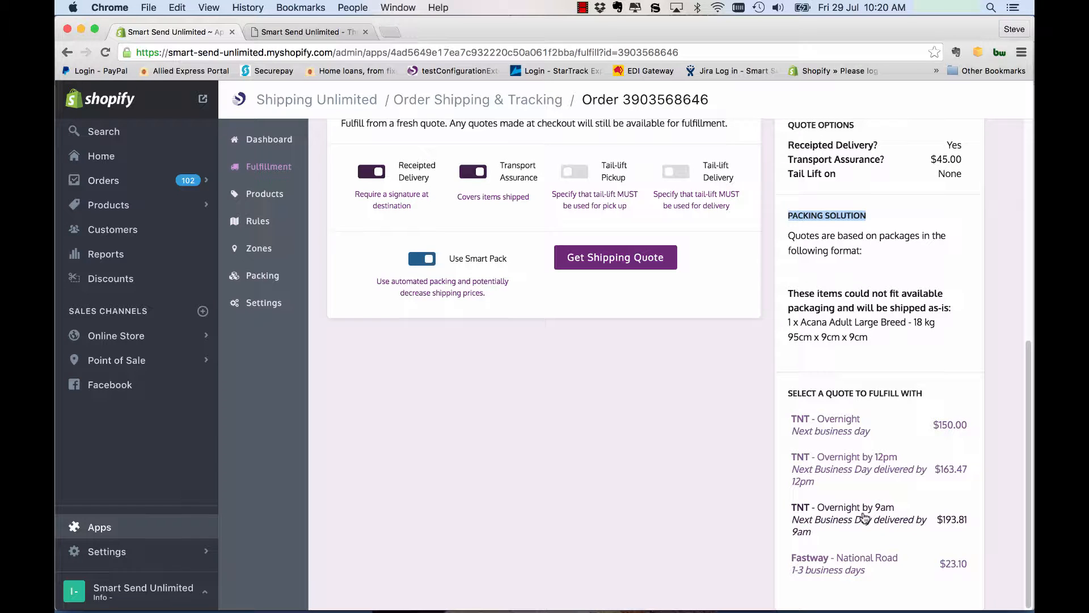
{"action": "scroll", "coordinate": [863, 517], "scroll_direction": "up", "scroll_amount": 1}
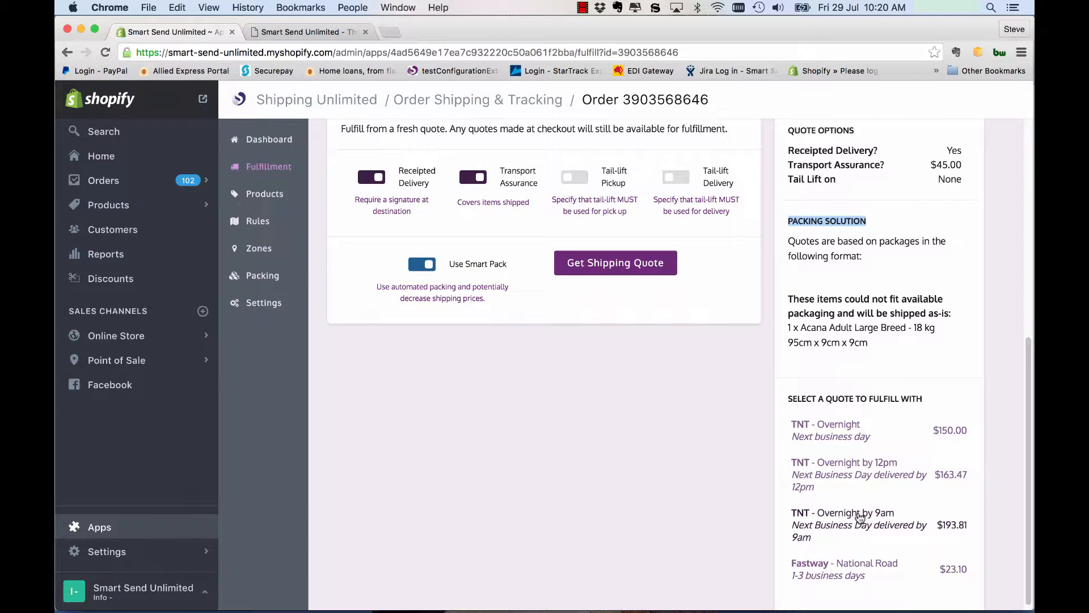
{"action": "scroll", "coordinate": [851, 510], "scroll_direction": "up", "scroll_amount": 10}
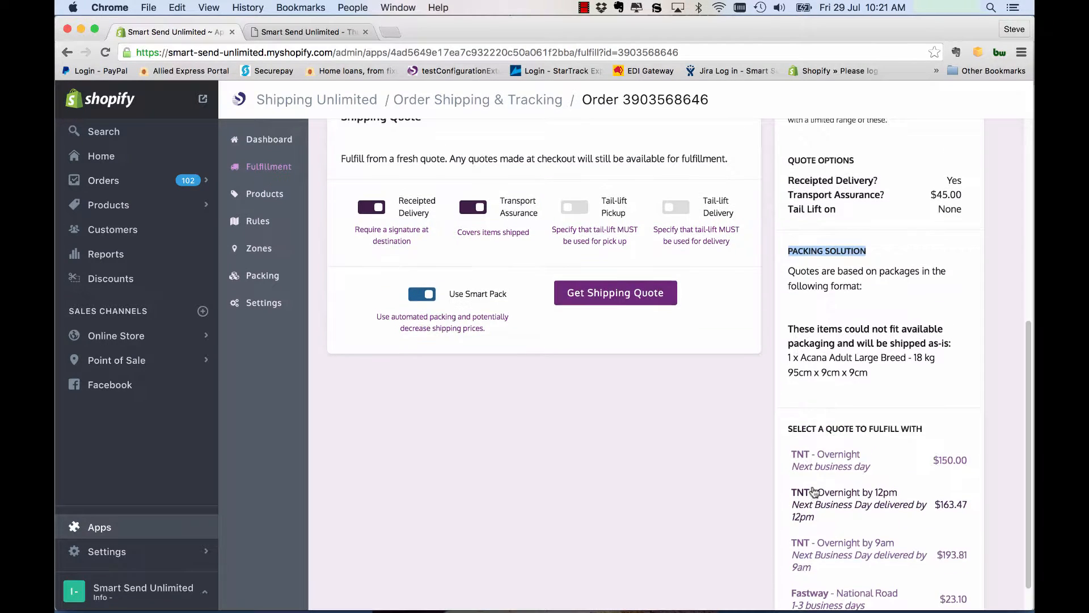
{"action": "scroll", "coordinate": [814, 493], "scroll_direction": "up", "scroll_amount": 2}
{"action": "left_click_drag", "start_coordinate": [718, 344], "coordinate": [754, 354]}
{"action": "left_click", "coordinate": [737, 344]}
{"action": "scroll", "coordinate": [776, 368], "scroll_direction": "down", "scroll_amount": 12}
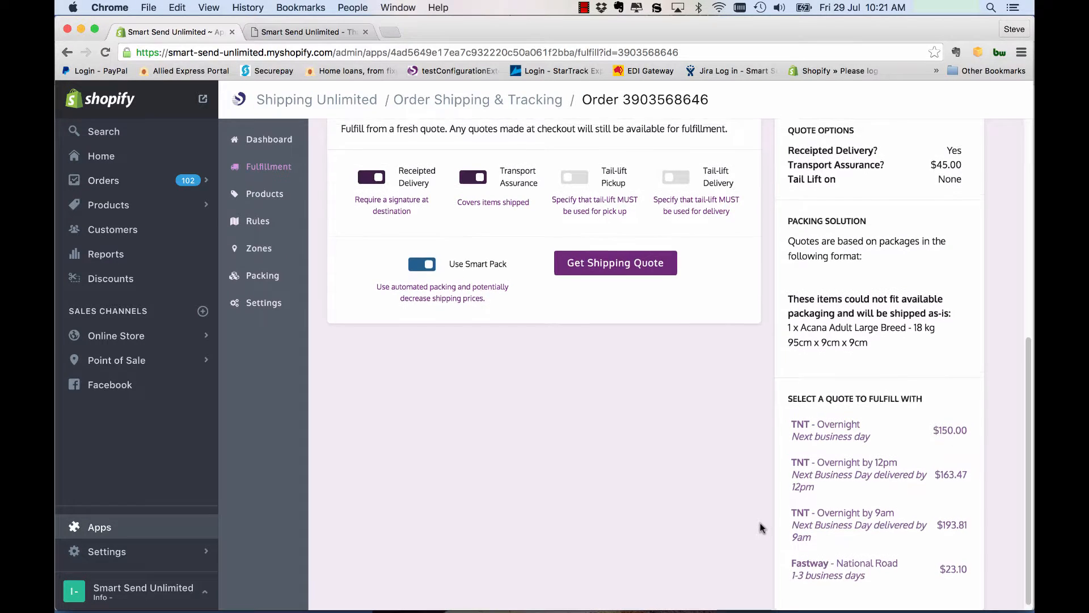
{"action": "scroll", "coordinate": [759, 525], "scroll_direction": "up", "scroll_amount": 2}
{"action": "scroll", "coordinate": [758, 528], "scroll_direction": "down", "scroll_amount": 2}
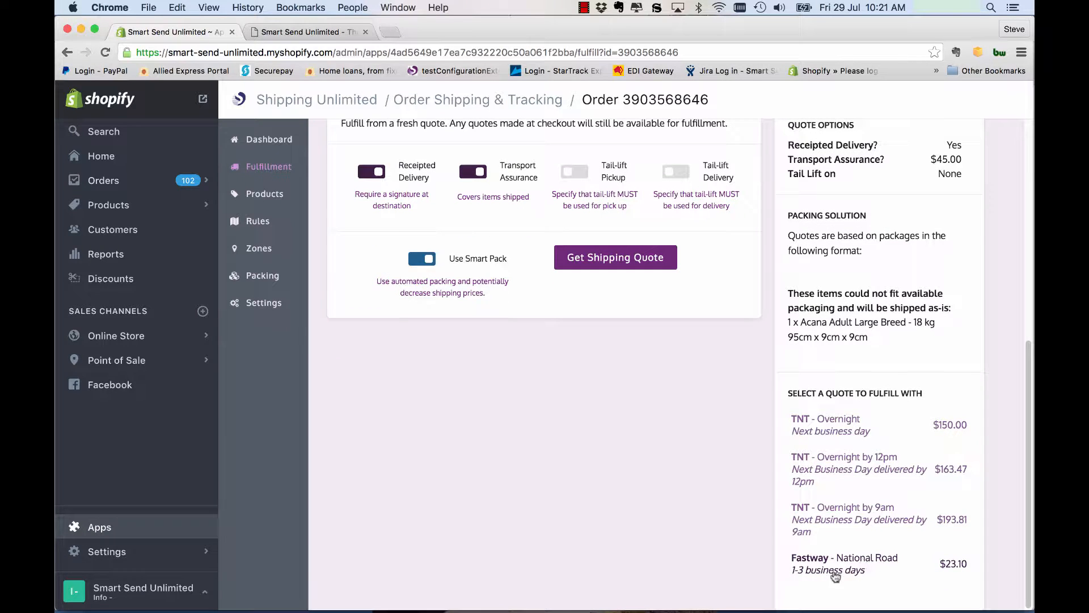
Step: Review the receipted delivery and transport assurance options that the checkout quotes were based on
{"action": "scroll", "coordinate": [755, 511], "scroll_direction": "up", "scroll_amount": 1}
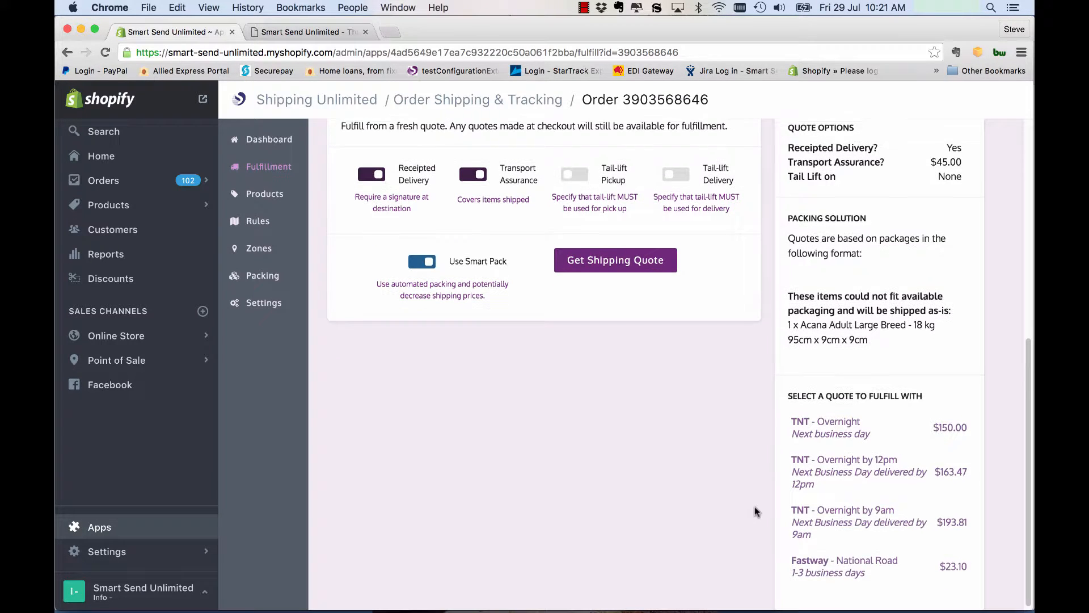
{"action": "scroll", "coordinate": [757, 511], "scroll_direction": "up", "scroll_amount": 6}
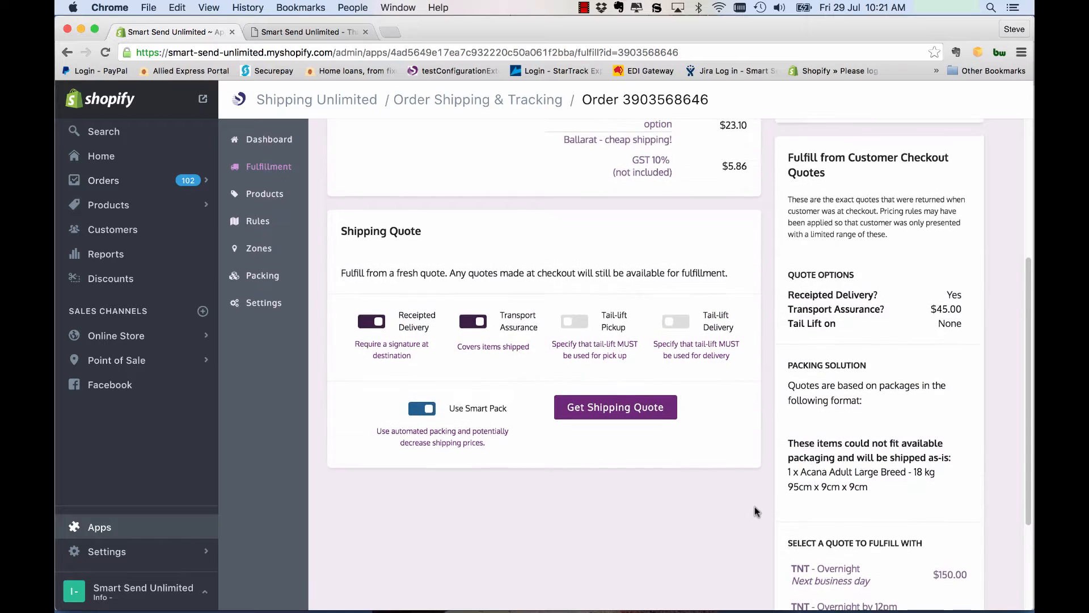
{"action": "scroll", "coordinate": [754, 508], "scroll_direction": "up", "scroll_amount": 1}
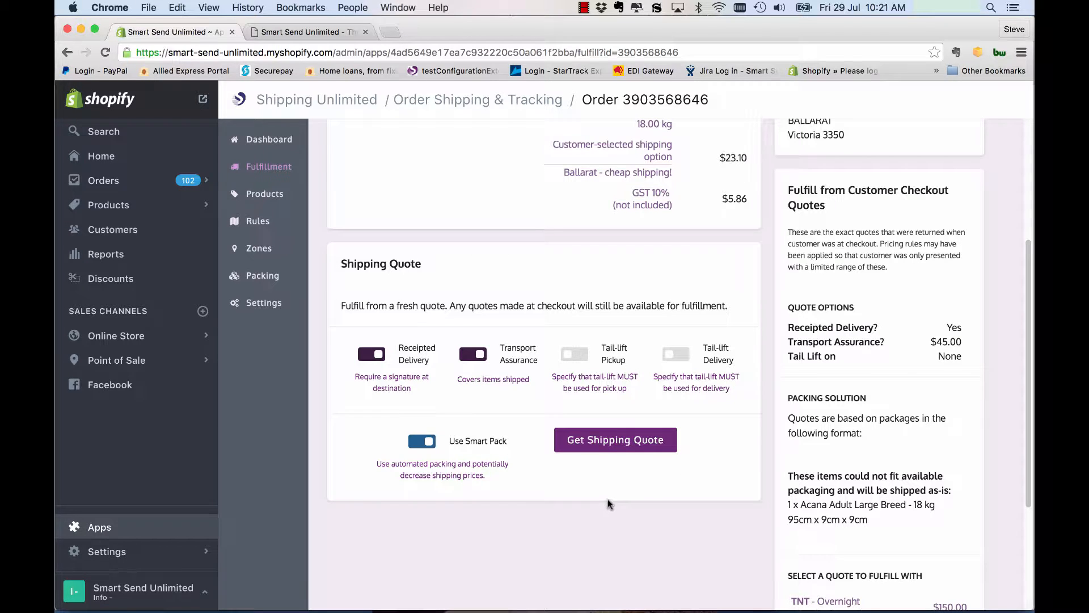
{"action": "left_click_drag", "start_coordinate": [791, 328], "coordinate": [860, 353]}
{"action": "double_click", "coordinate": [955, 328]}
{"action": "left_click", "coordinate": [945, 341]}
Step: Turn off Receipted Delivery and request a fresh shipping quote with Transport Assurance and Smart Pack enabled
{"action": "left_click", "coordinate": [368, 357]}
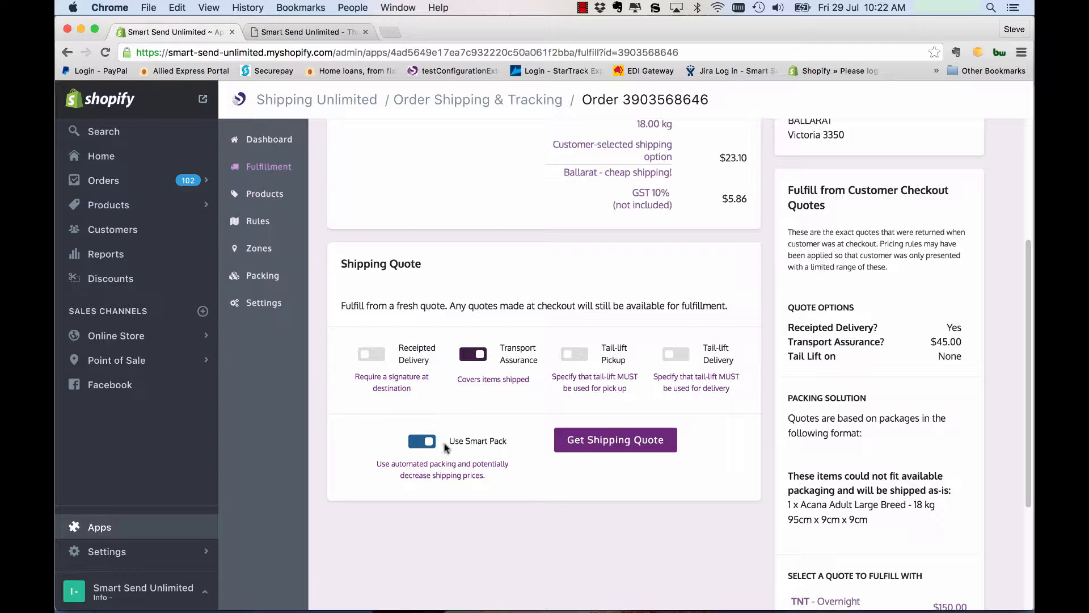
{"action": "left_click", "coordinate": [624, 445]}
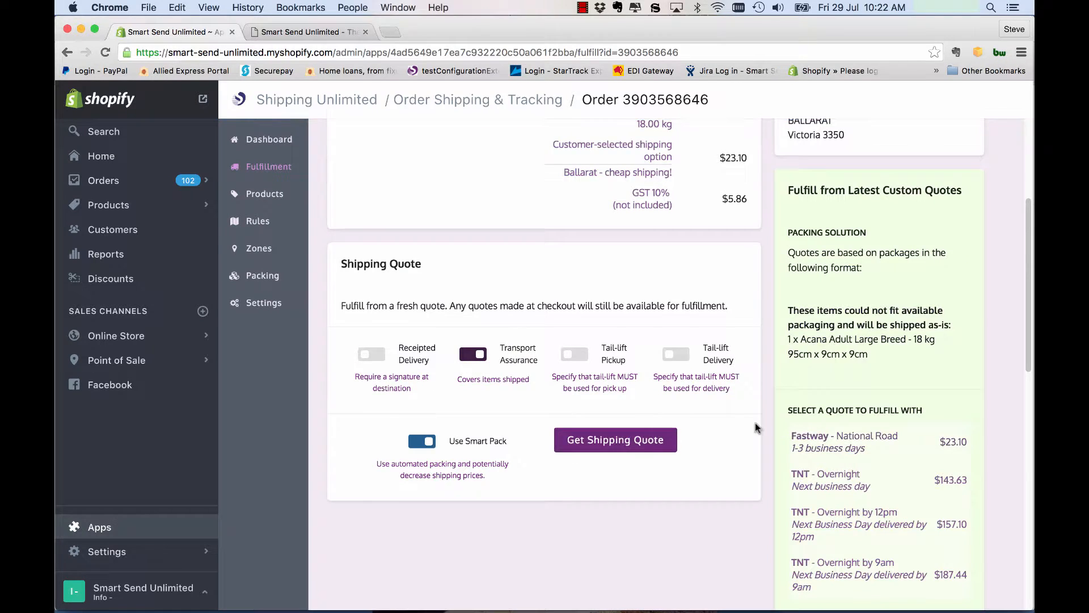
{"action": "scroll", "coordinate": [755, 420], "scroll_direction": "down", "scroll_amount": 4}
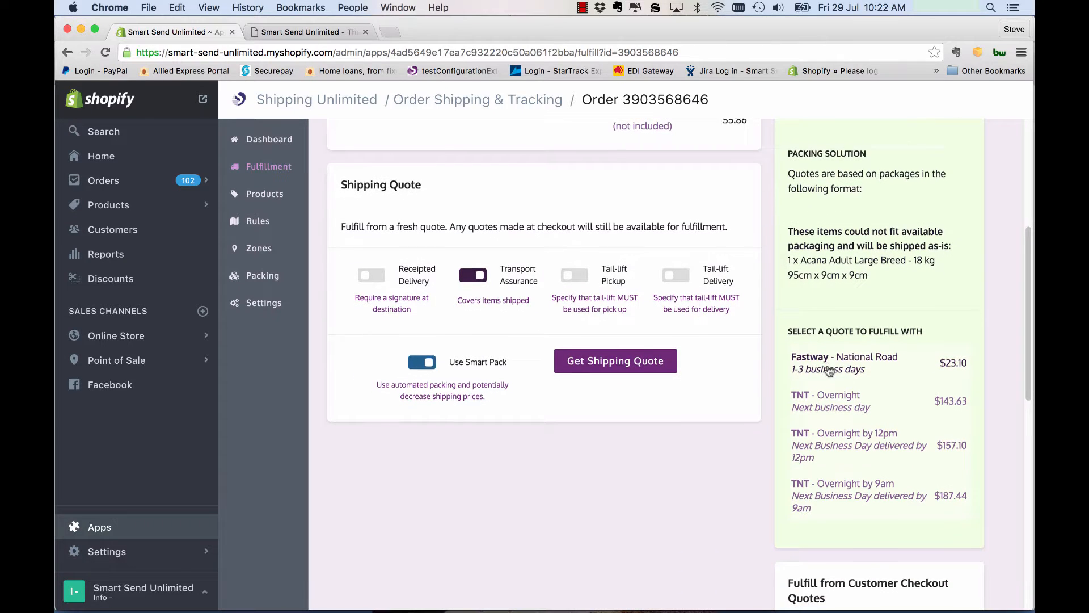
Step: Compare the Fastway and TNT rates in the latest custom quotes with the customer checkout quotes
{"action": "scroll", "coordinate": [872, 361], "scroll_direction": "down", "scroll_amount": 1}
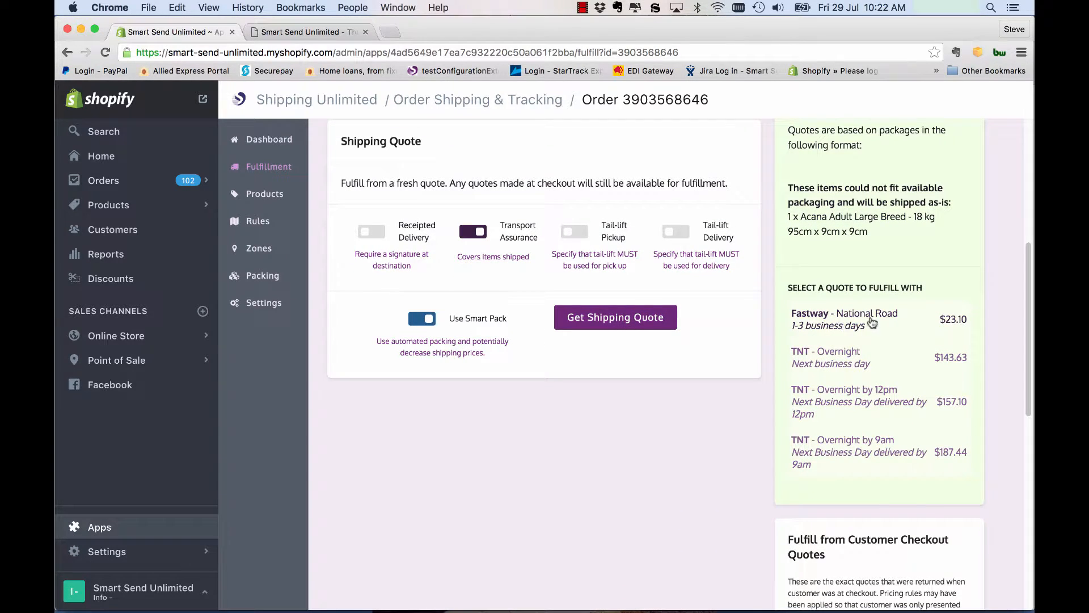
{"action": "scroll", "coordinate": [851, 321], "scroll_direction": "down", "scroll_amount": 2}
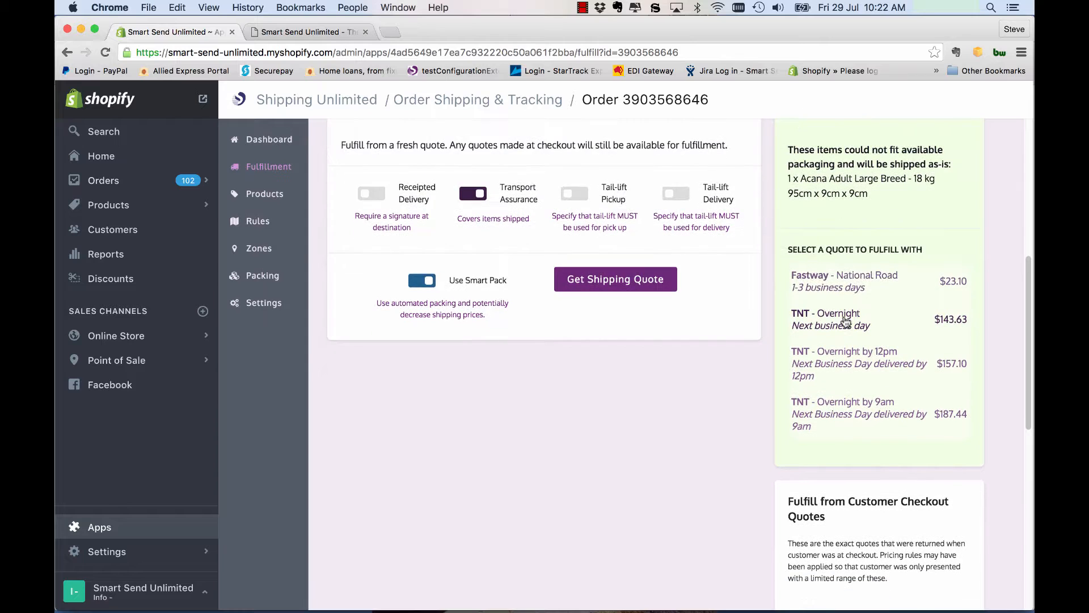
{"action": "scroll", "coordinate": [848, 304], "scroll_direction": "down", "scroll_amount": 6}
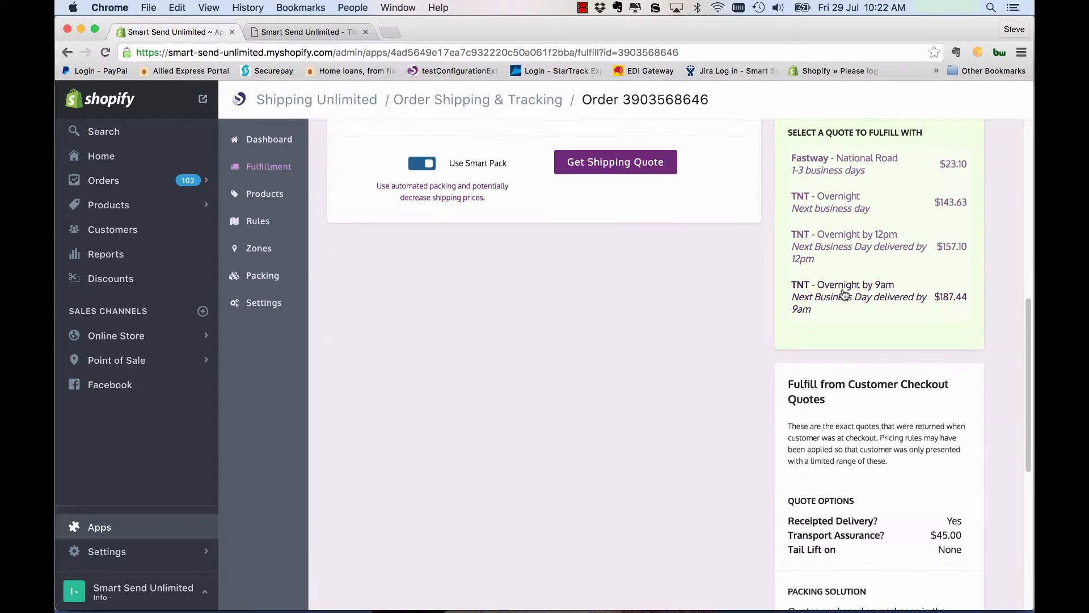
{"action": "scroll", "coordinate": [844, 293], "scroll_direction": "down", "scroll_amount": 10}
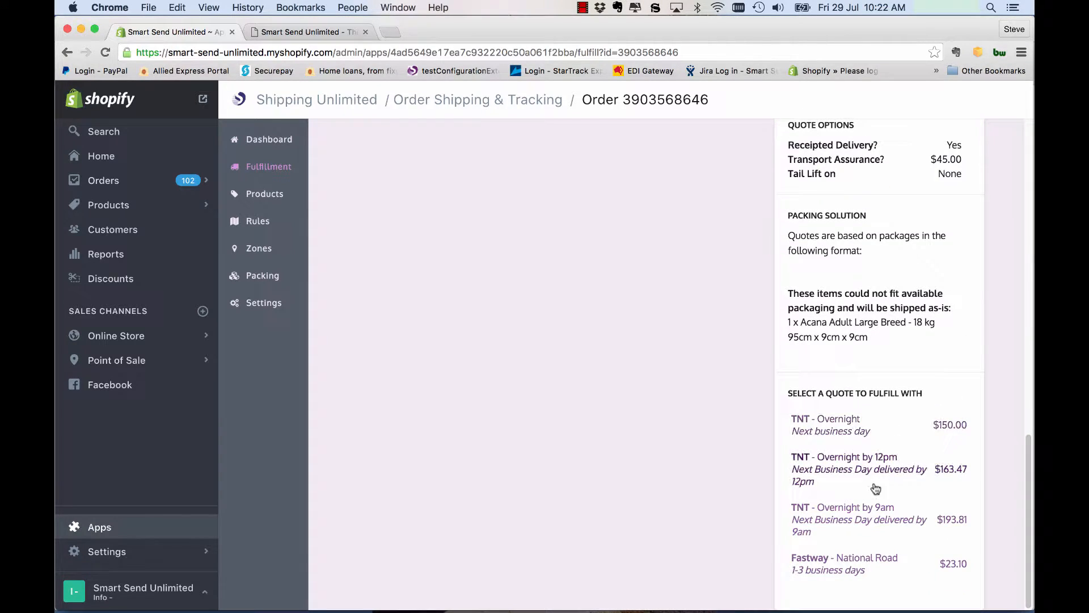
{"action": "scroll", "coordinate": [844, 431], "scroll_direction": "up", "scroll_amount": 15}
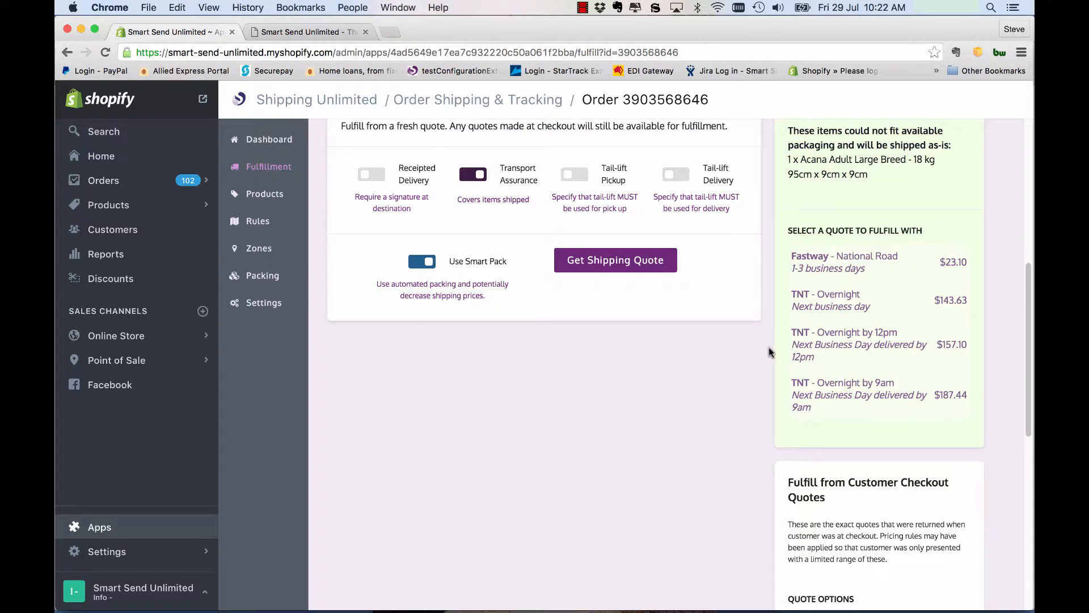
Step: Turn off Transport Assurance and request a fresh shipping quote with only Smart Pack enabled
{"action": "scroll", "coordinate": [768, 347], "scroll_direction": "up", "scroll_amount": 2}
{"action": "scroll", "coordinate": [755, 363], "scroll_direction": "up", "scroll_amount": 2}
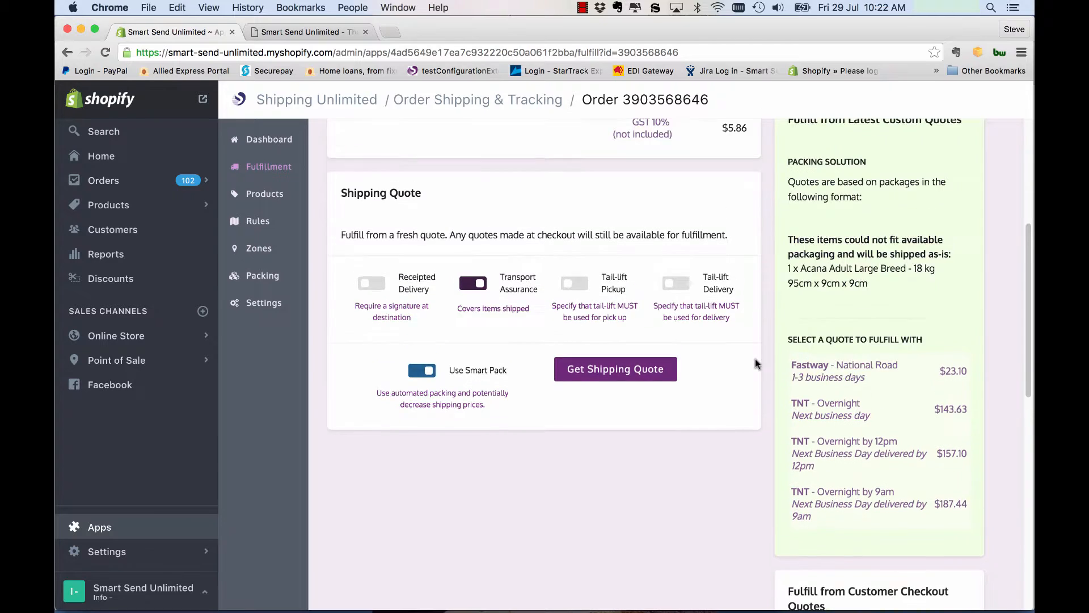
{"action": "left_click", "coordinate": [474, 283]}
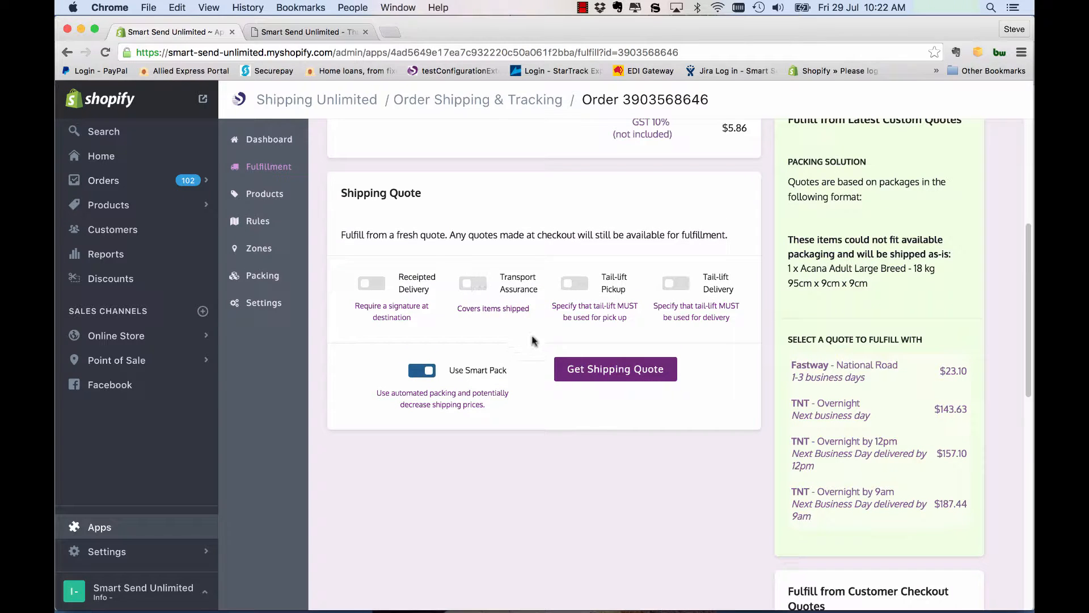
{"action": "left_click", "coordinate": [627, 371]}
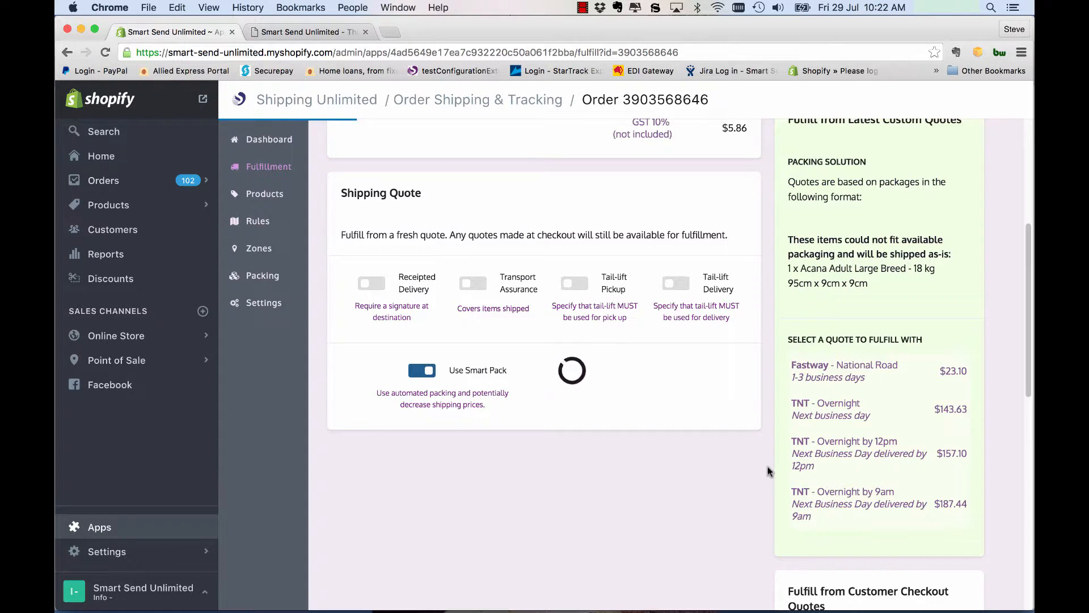
{"action": "scroll", "coordinate": [768, 467], "scroll_direction": "down", "scroll_amount": 3}
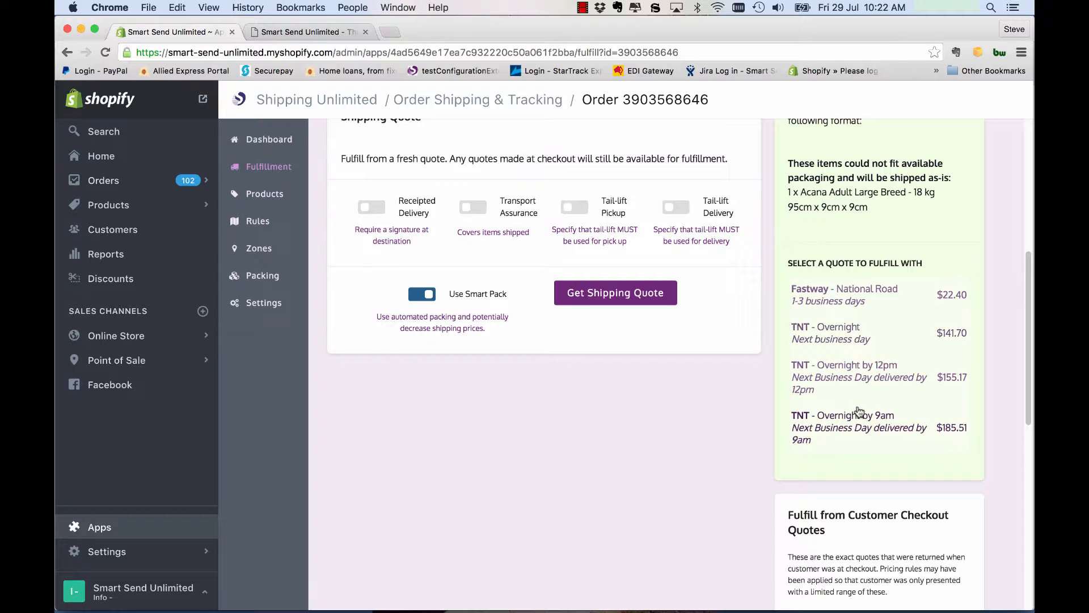
{"action": "scroll", "coordinate": [747, 412], "scroll_direction": "up", "scroll_amount": 3}
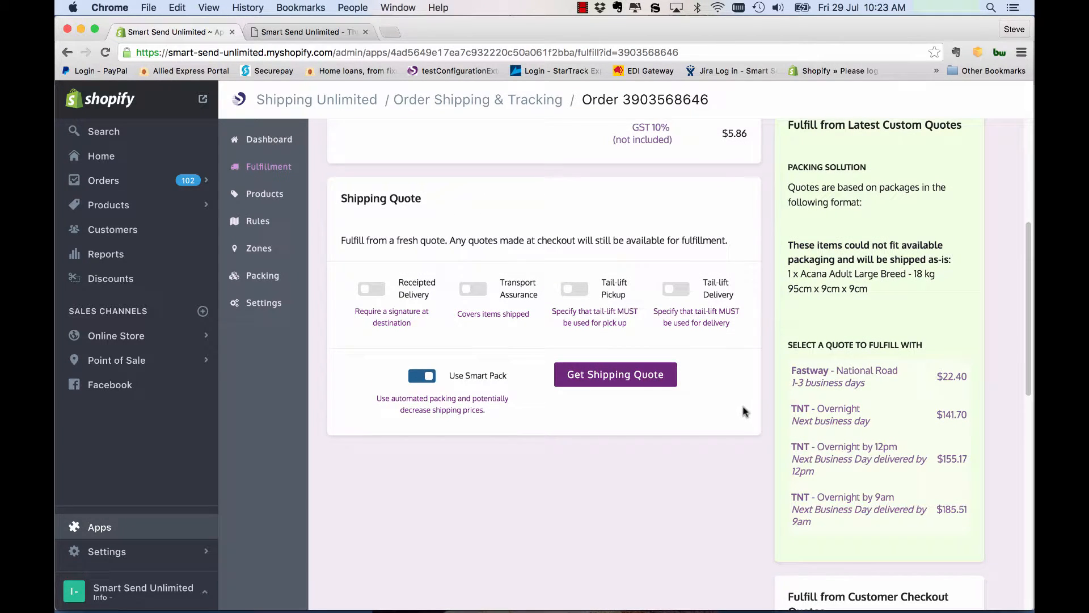
Step: Select the Fastway - National Road rate from the customer checkout quotes to fulfill the order with
{"action": "scroll", "coordinate": [744, 408], "scroll_direction": "down", "scroll_amount": 3}
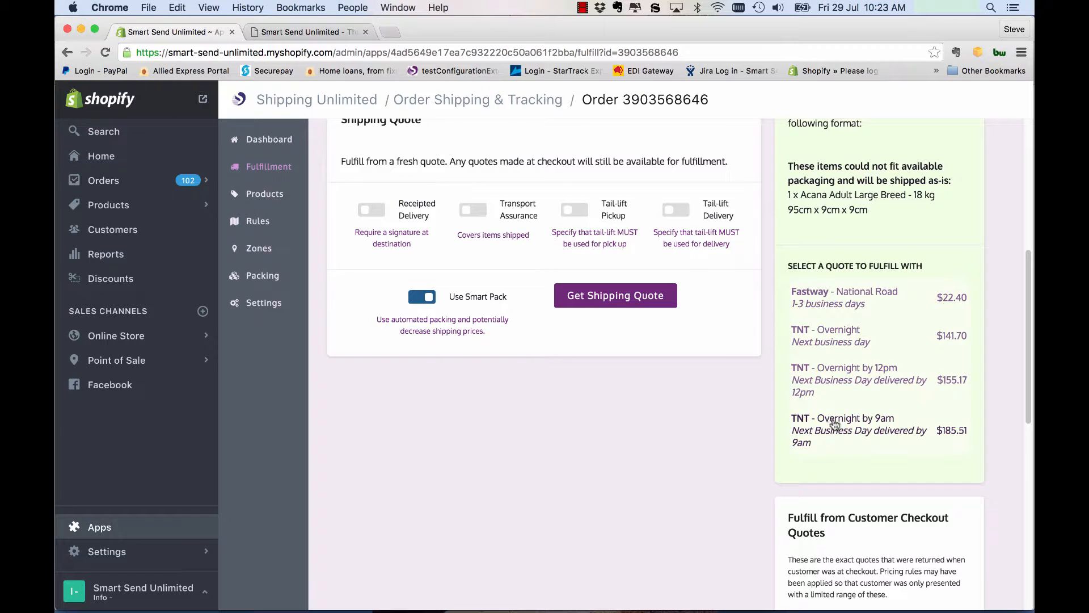
{"action": "scroll", "coordinate": [720, 344], "scroll_direction": "down", "scroll_amount": 9}
{"action": "scroll", "coordinate": [814, 373], "scroll_direction": "down", "scroll_amount": 10}
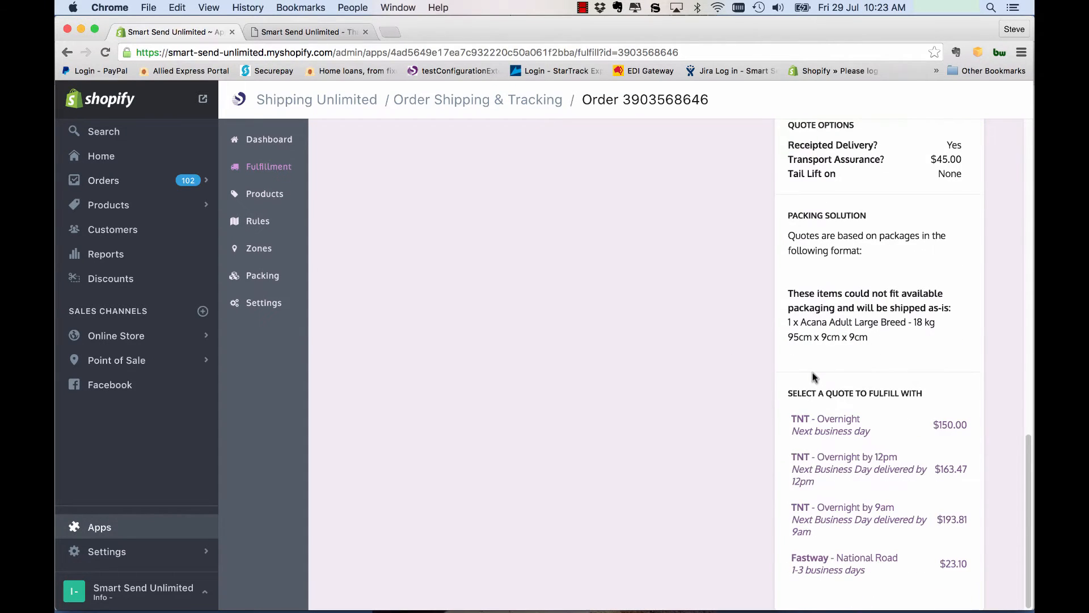
{"action": "left_click", "coordinate": [849, 565]}
{"action": "scroll", "coordinate": [755, 475], "scroll_direction": "down", "scroll_amount": 3}
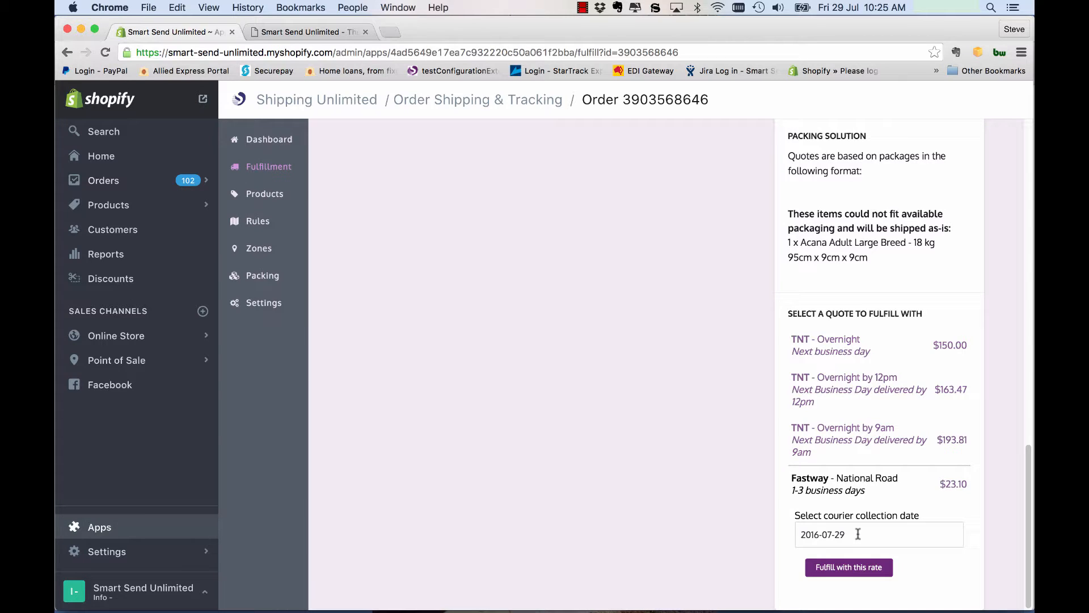
Step: Set the courier collection date to 2016-07-29 and fulfill the order with the selected Fastway rate
{"action": "left_click", "coordinate": [838, 536]}
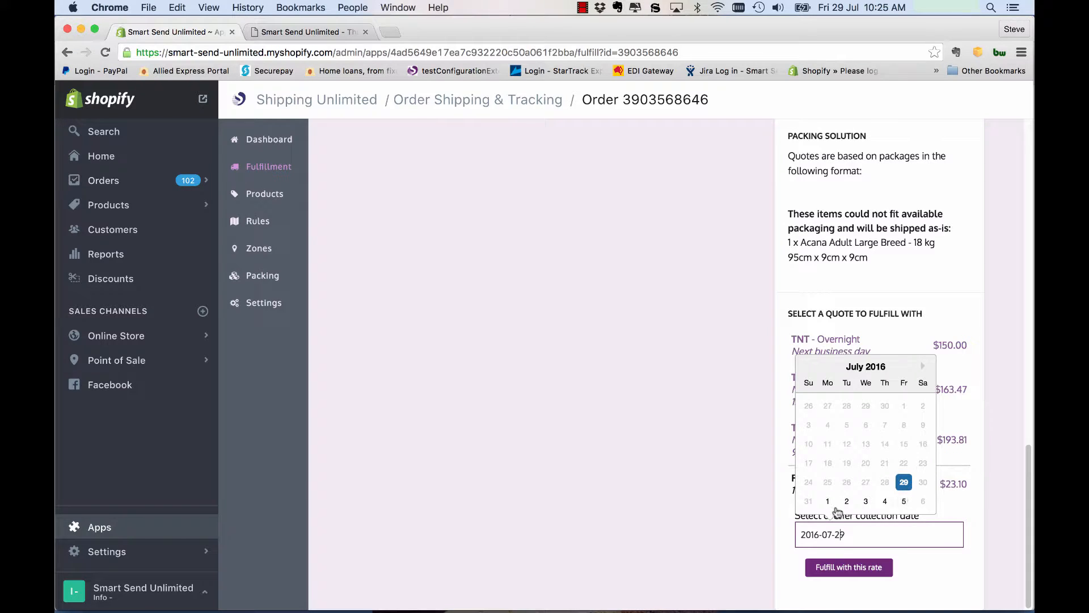
{"action": "left_click", "coordinate": [904, 483]}
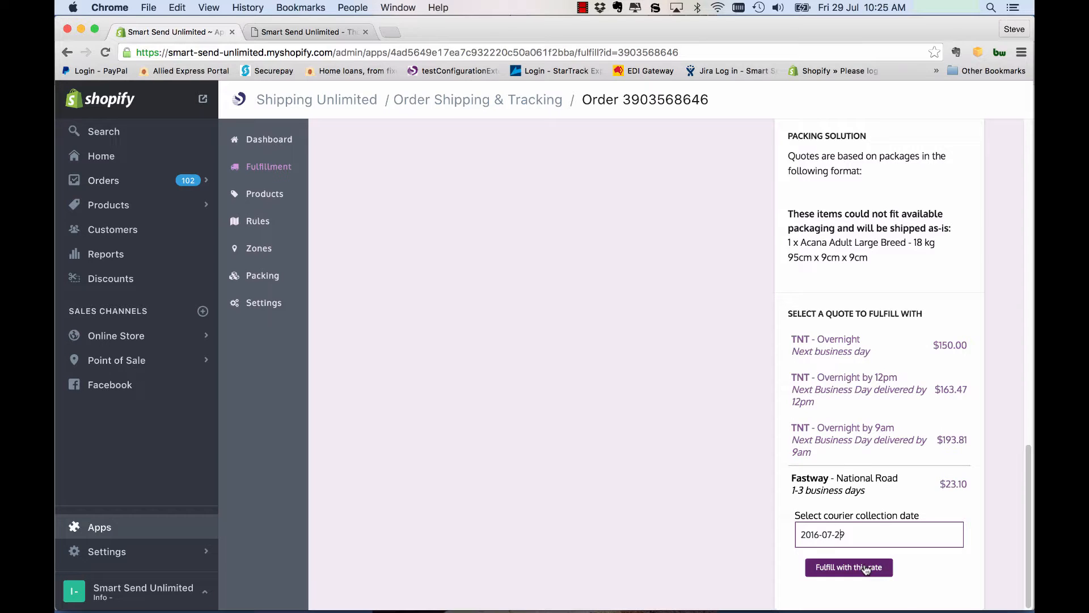
{"action": "left_click", "coordinate": [867, 568]}
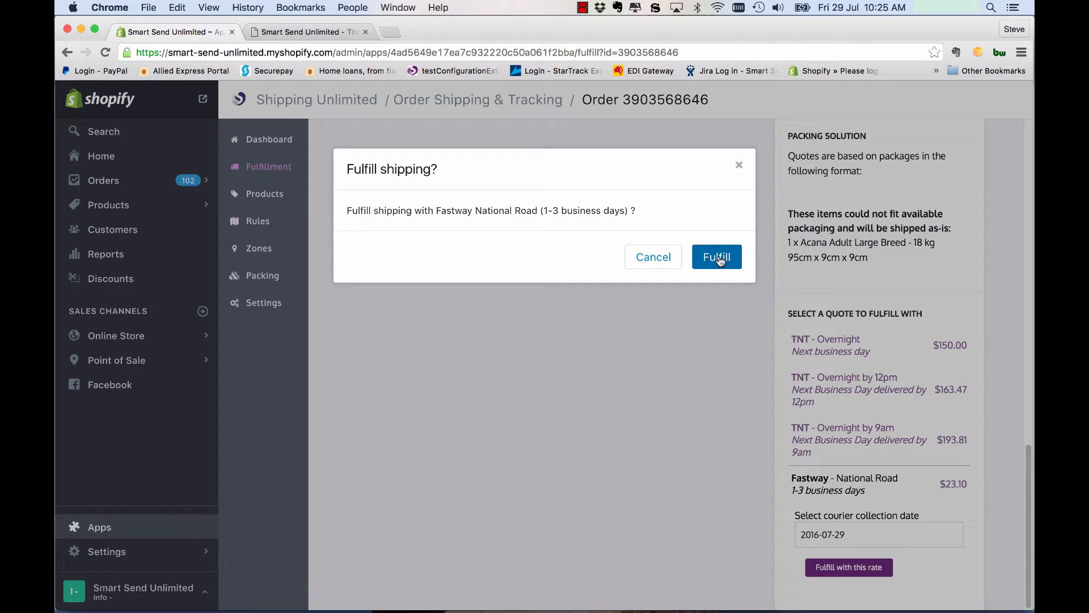
{"action": "left_click", "coordinate": [718, 257]}
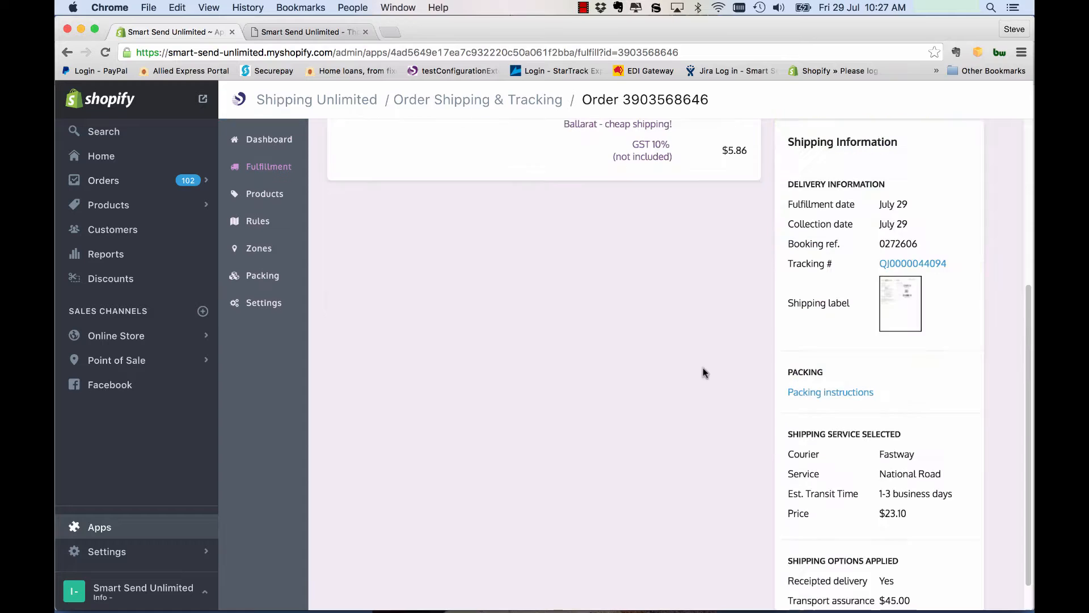
Step: Review the fulfilled order's delivery information and view its shipping label, closing the label when done
{"action": "scroll", "coordinate": [705, 373], "scroll_direction": "up", "scroll_amount": 2}
{"action": "scroll", "coordinate": [706, 373], "scroll_direction": "up", "scroll_amount": 3}
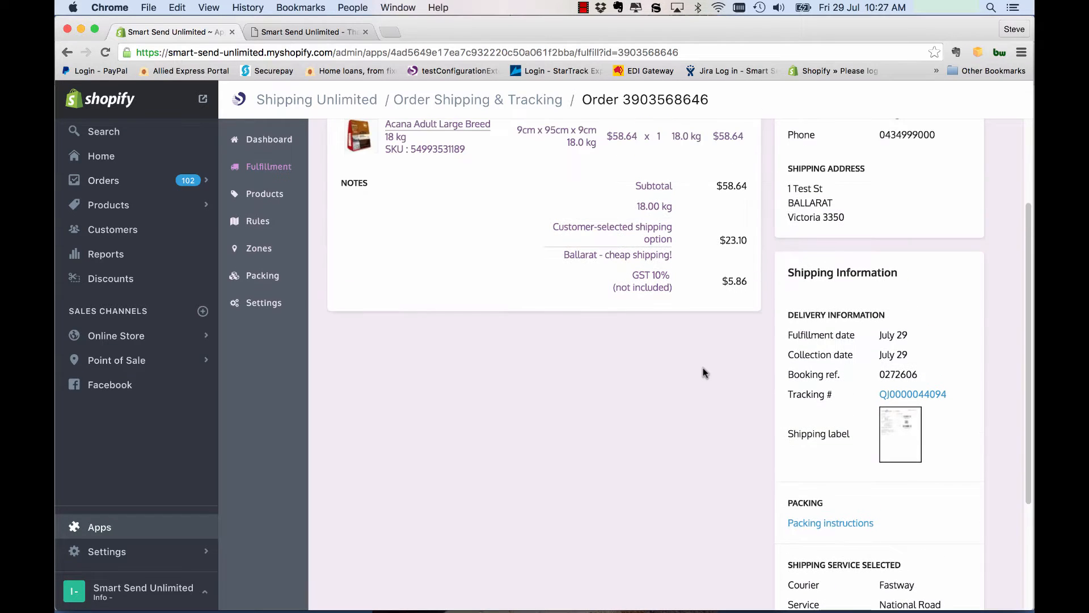
{"action": "left_click_drag", "start_coordinate": [790, 334], "coordinate": [841, 331]}
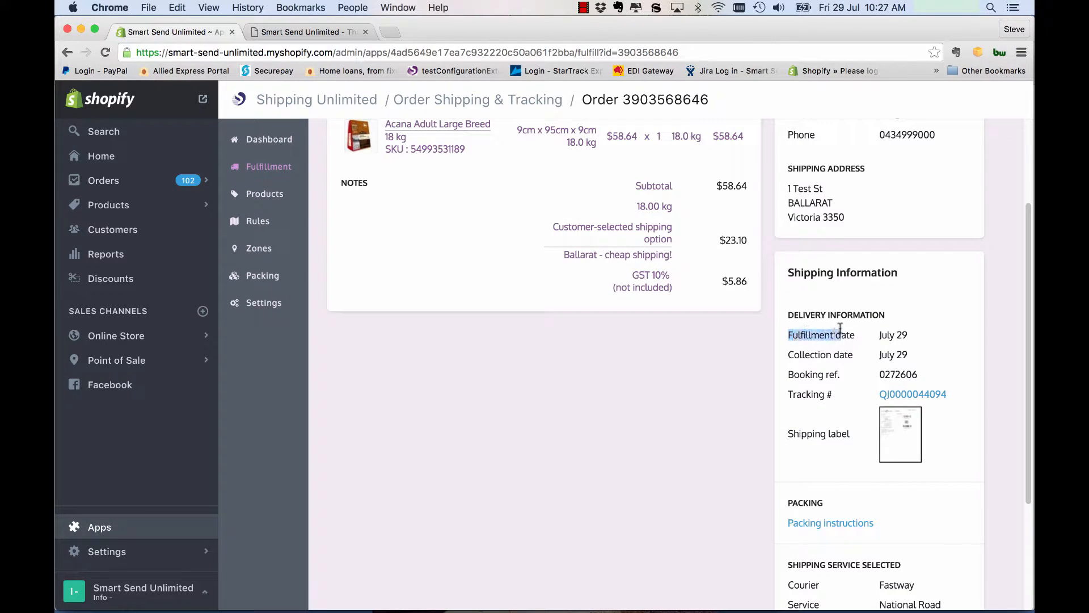
{"action": "left_click", "coordinate": [856, 329]}
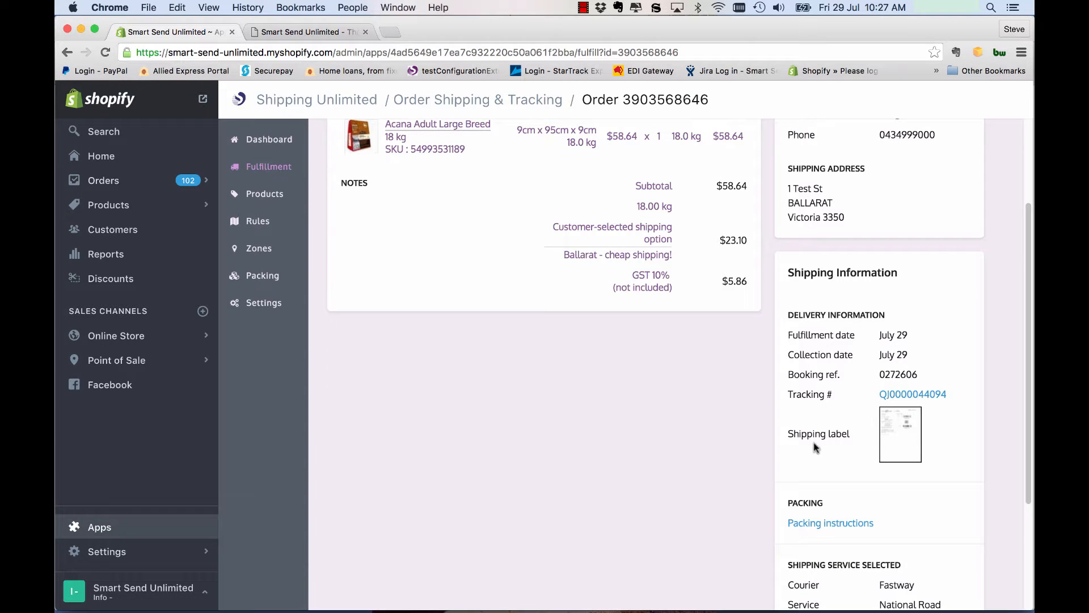
{"action": "left_click", "coordinate": [898, 439]}
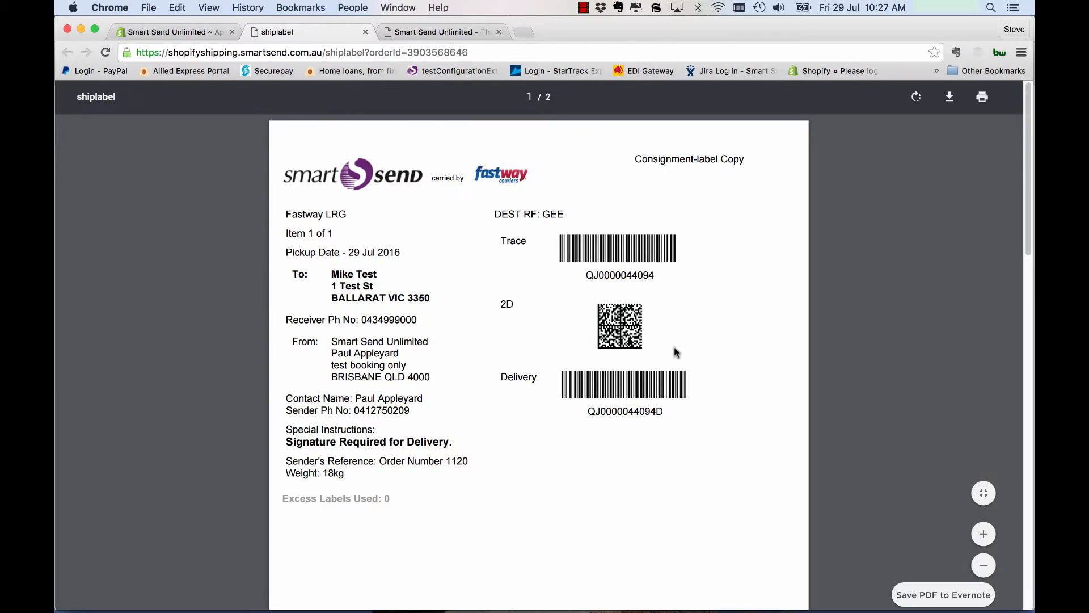
{"action": "left_click", "coordinate": [366, 31]}
Step: View the order's packing instructions, check the packaging type, and close them
{"action": "scroll", "coordinate": [755, 420], "scroll_direction": "down", "scroll_amount": 4}
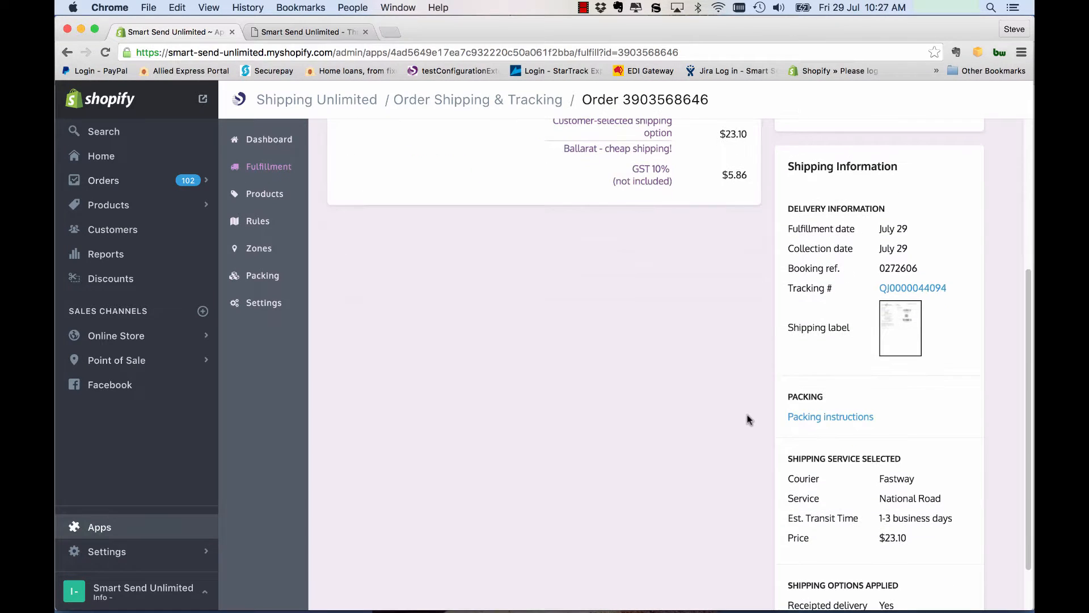
{"action": "left_click", "coordinate": [849, 418]}
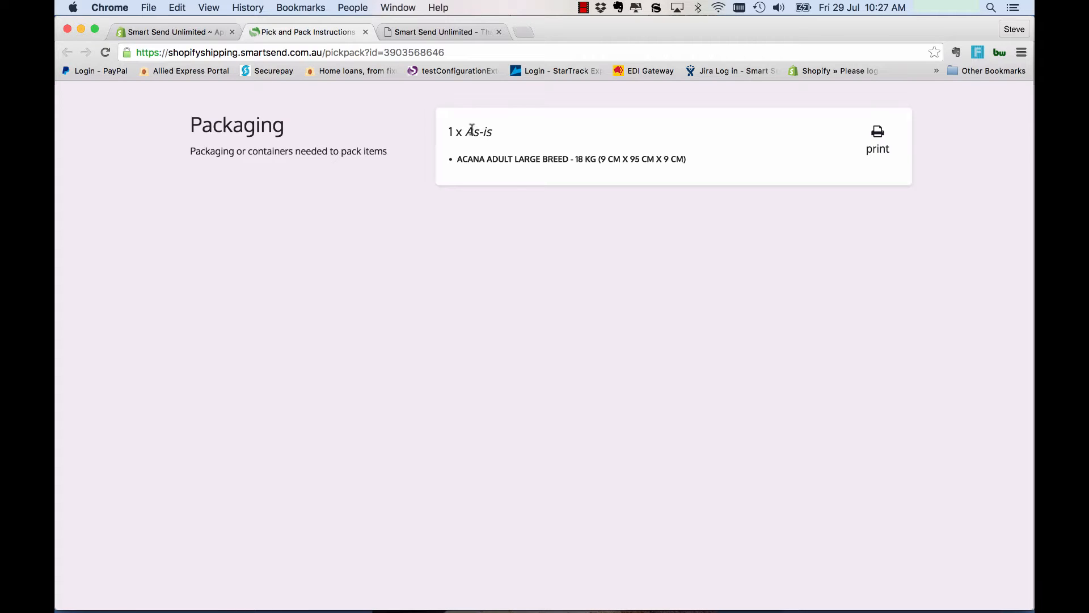
{"action": "left_click_drag", "start_coordinate": [465, 132], "coordinate": [493, 136]}
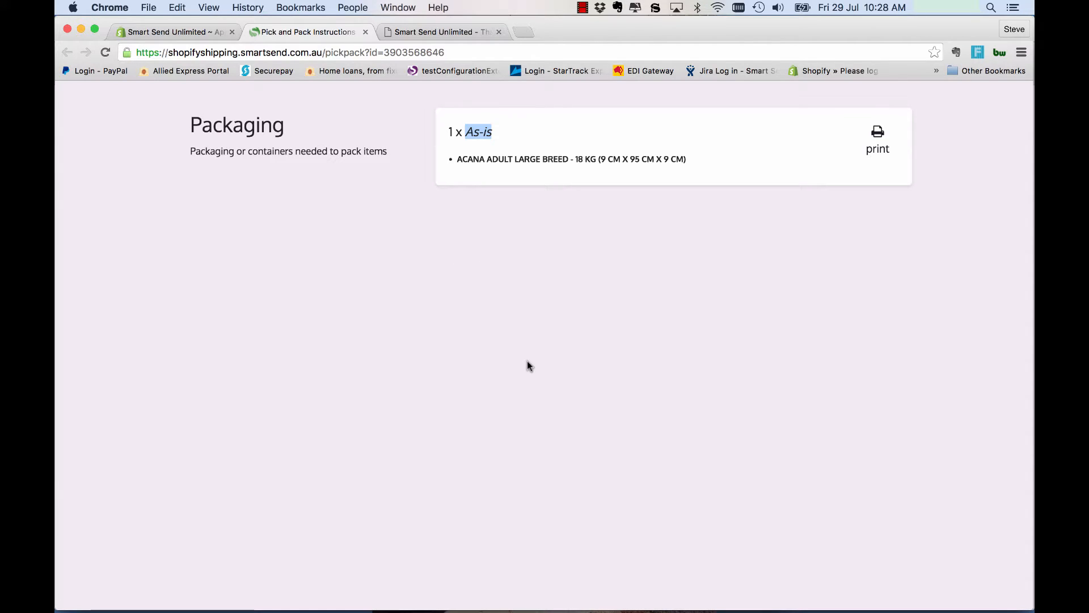
{"action": "left_click", "coordinate": [366, 33]}
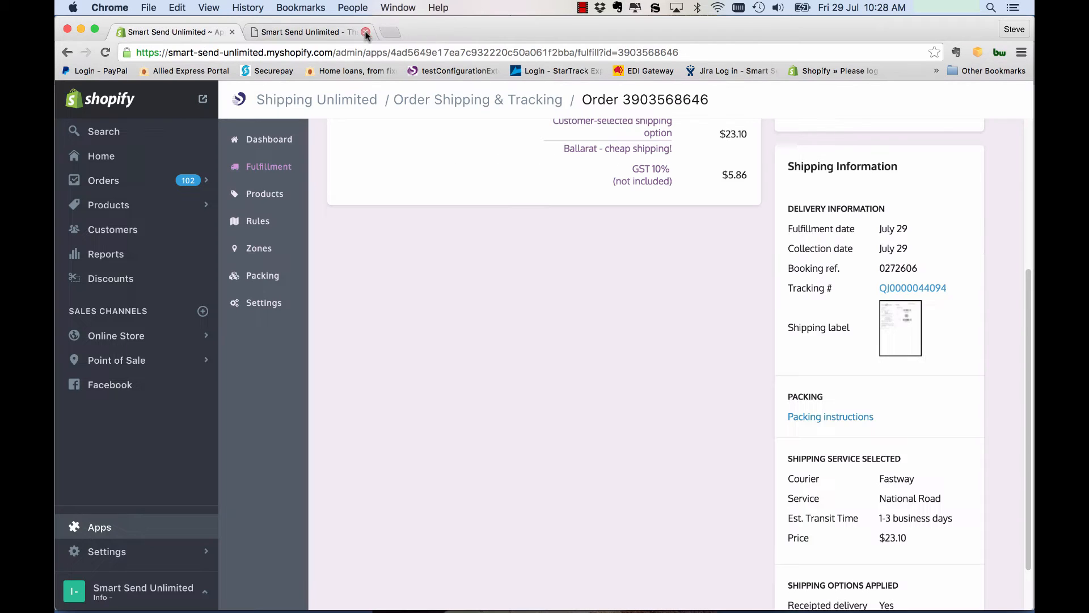
Step: Review the selected shipping service and the shipping options applied to the fulfilled order
{"action": "scroll", "coordinate": [607, 287], "scroll_direction": "down", "scroll_amount": 2}
{"action": "scroll", "coordinate": [608, 287], "scroll_direction": "down", "scroll_amount": 1}
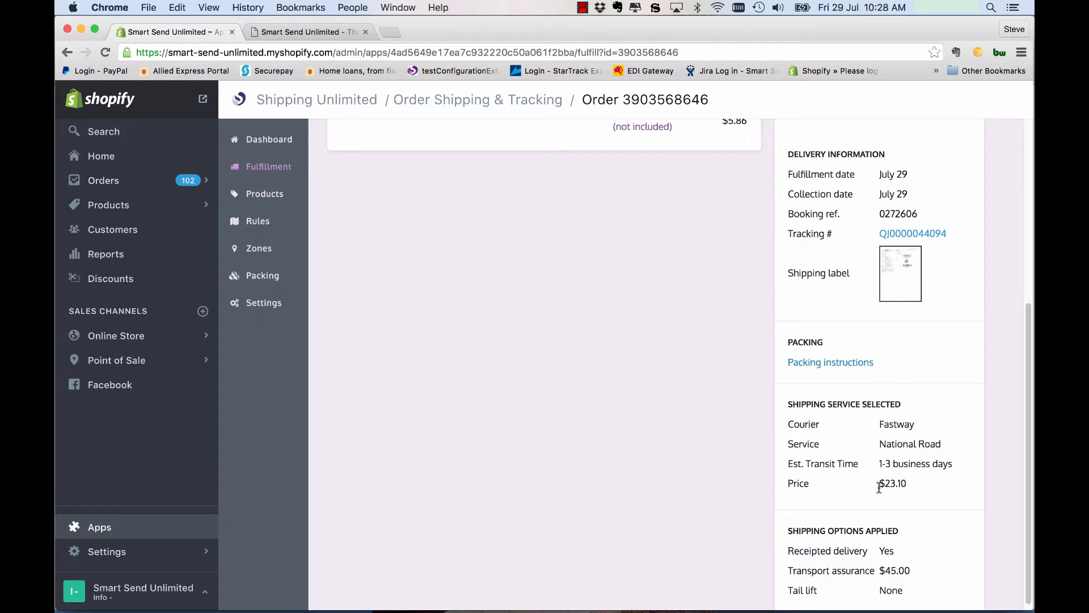
{"action": "scroll", "coordinate": [879, 489], "scroll_direction": "down", "scroll_amount": 1}
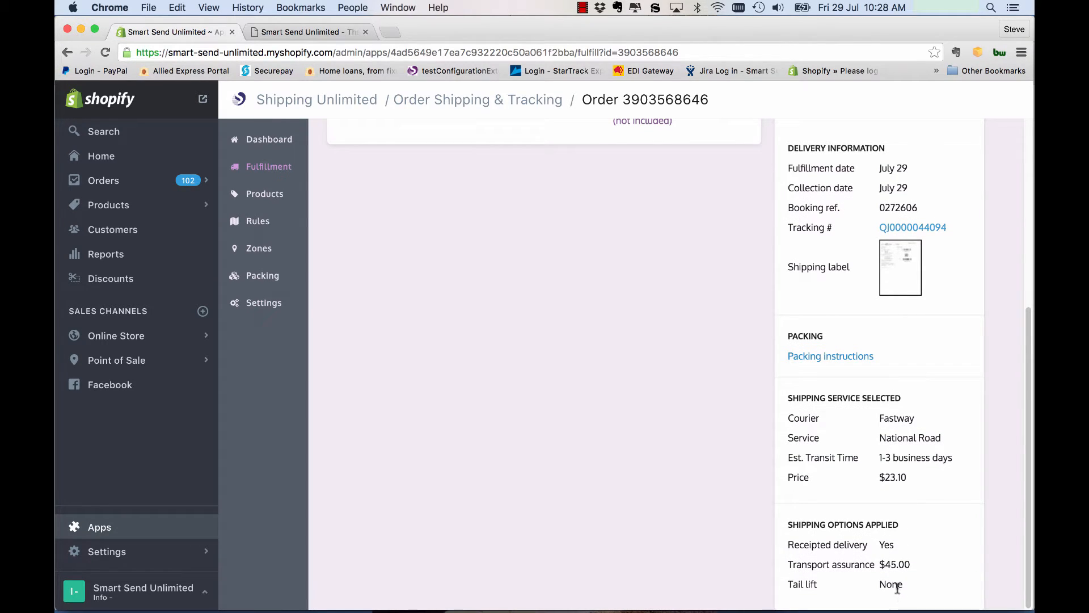
Step: Return to the list of all orders and open the tracking link of the newly fulfilled order
{"action": "scroll", "coordinate": [820, 481], "scroll_direction": "up", "scroll_amount": 10}
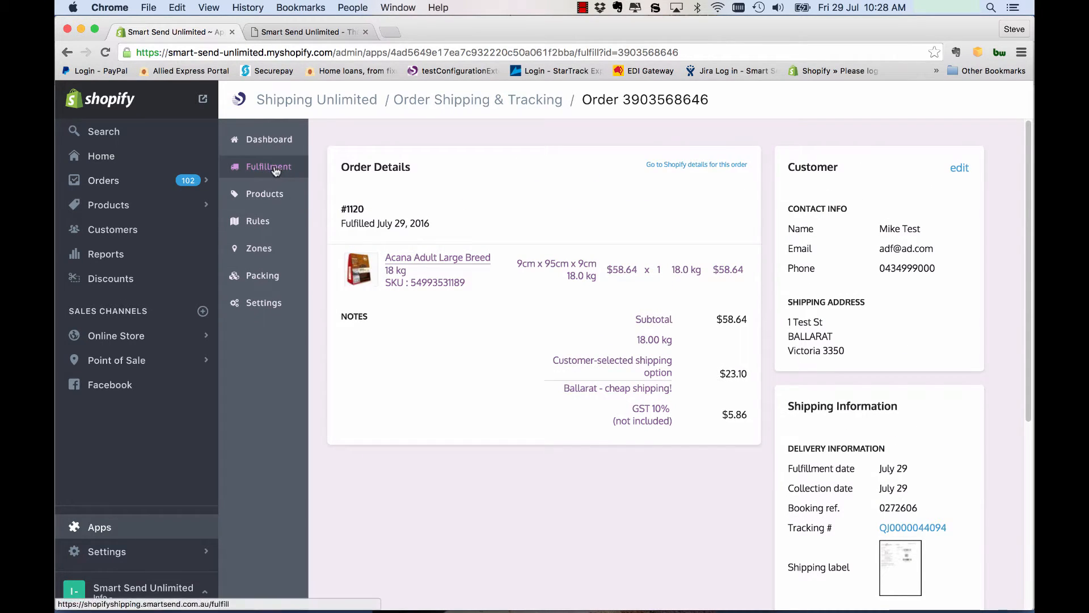
{"action": "left_click", "coordinate": [271, 168]}
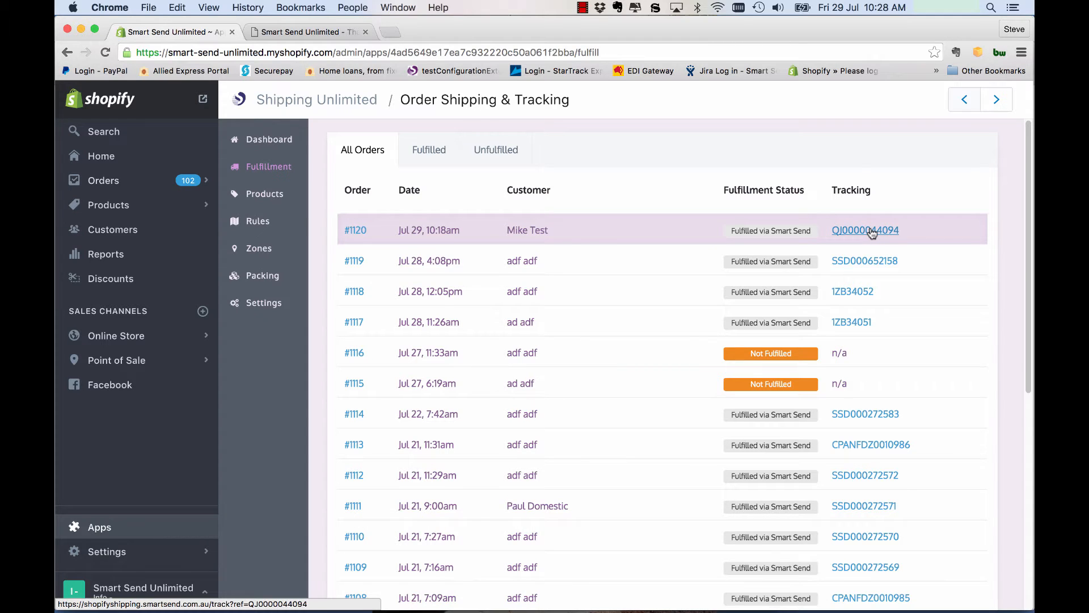
{"action": "left_click", "coordinate": [872, 230]}
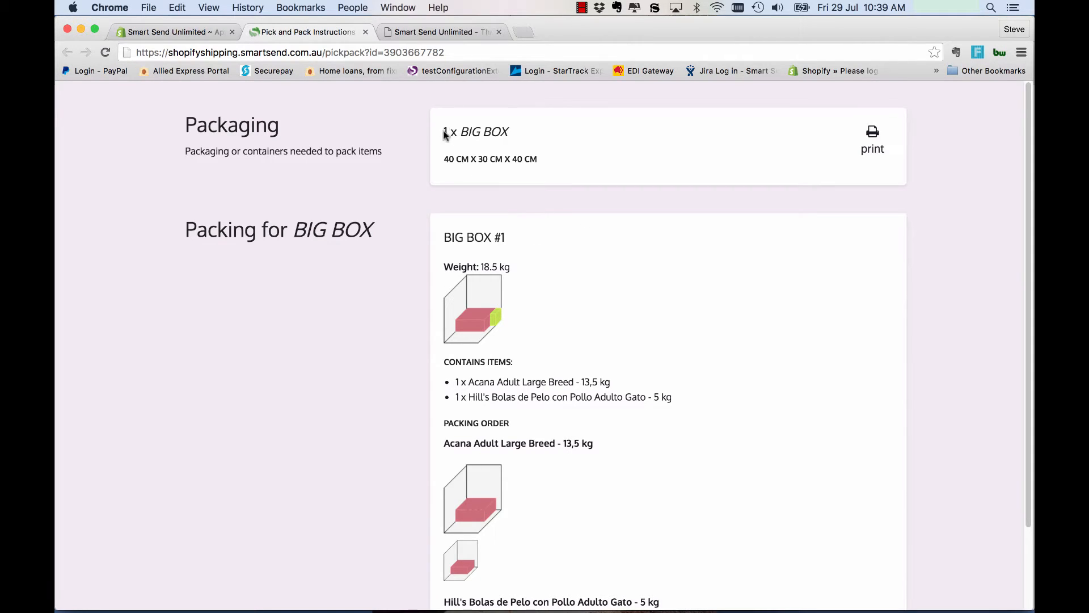
Step: Examine the BIG BOX packing instructions, including the box dimensions and the items it contains
{"action": "left_click_drag", "start_coordinate": [445, 131], "coordinate": [509, 132]}
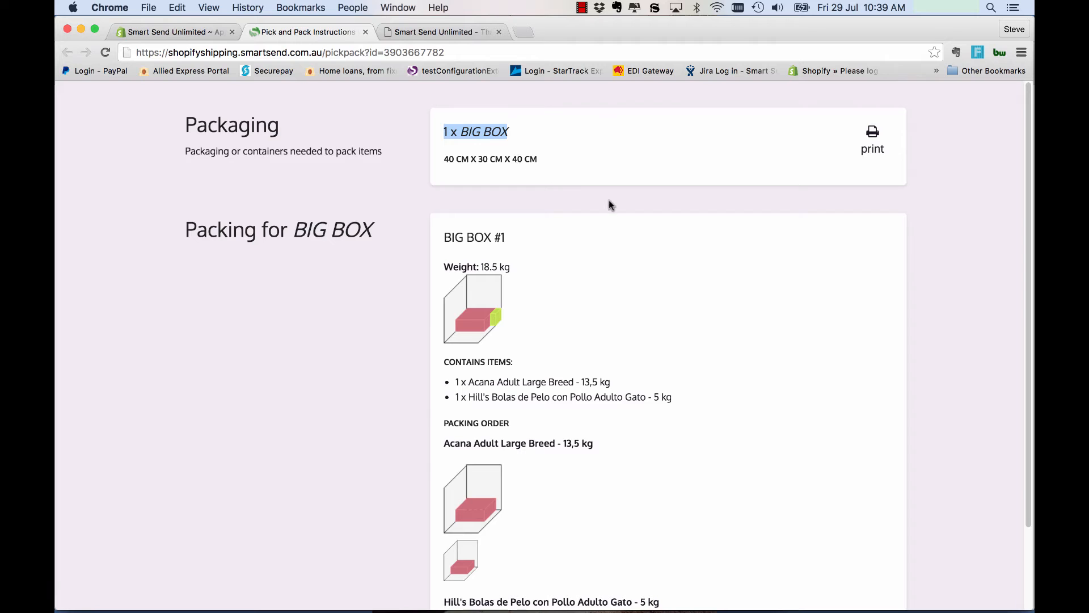
{"action": "scroll", "coordinate": [605, 204], "scroll_direction": "down", "scroll_amount": 2}
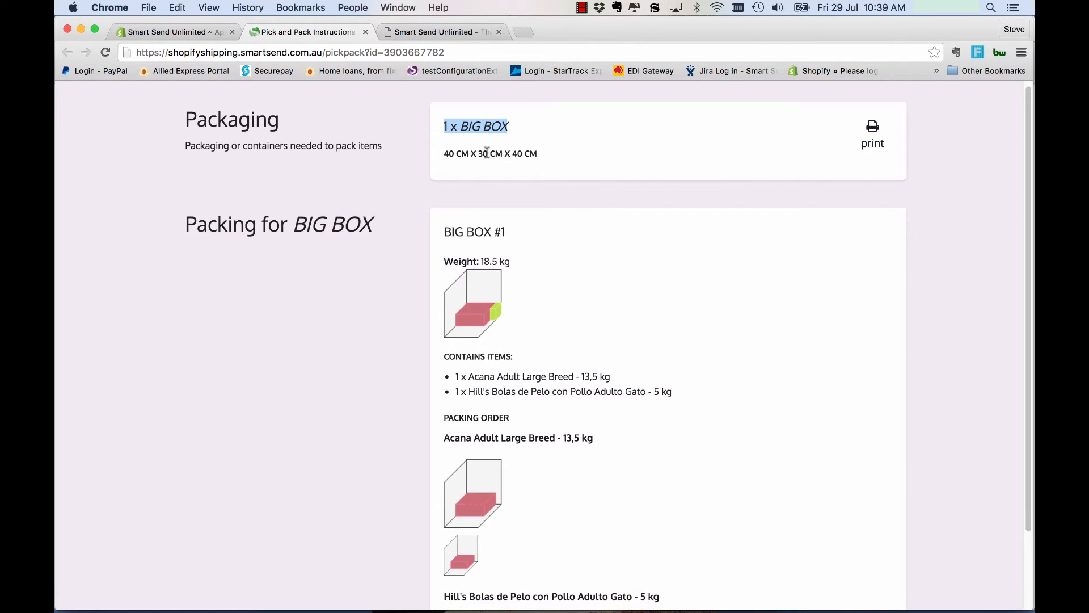
{"action": "scroll", "coordinate": [480, 131], "scroll_direction": "down", "scroll_amount": 4}
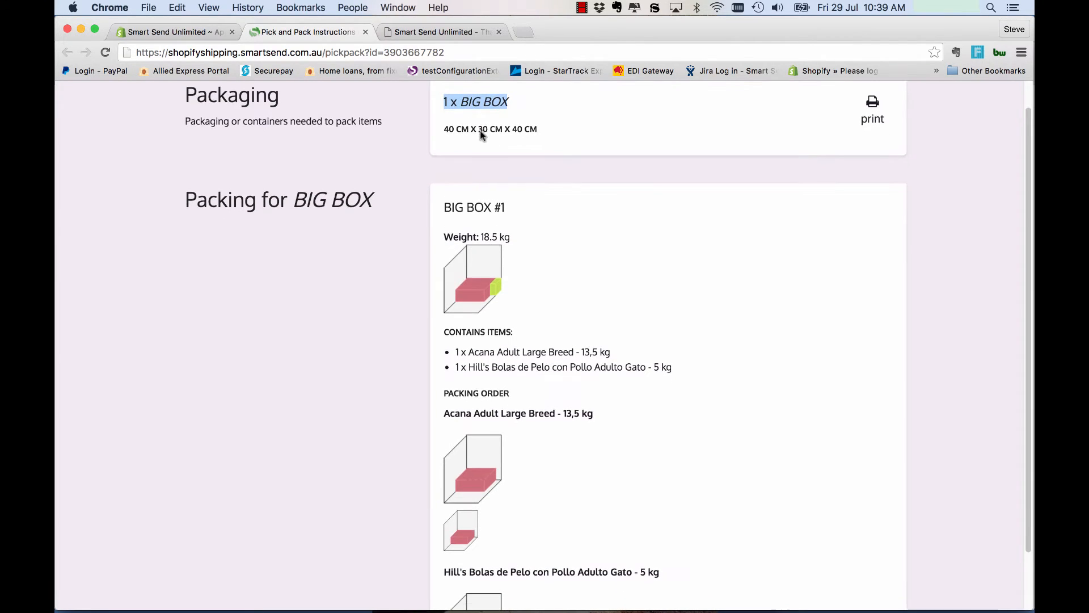
{"action": "scroll", "coordinate": [527, 220], "scroll_direction": "down", "scroll_amount": 2}
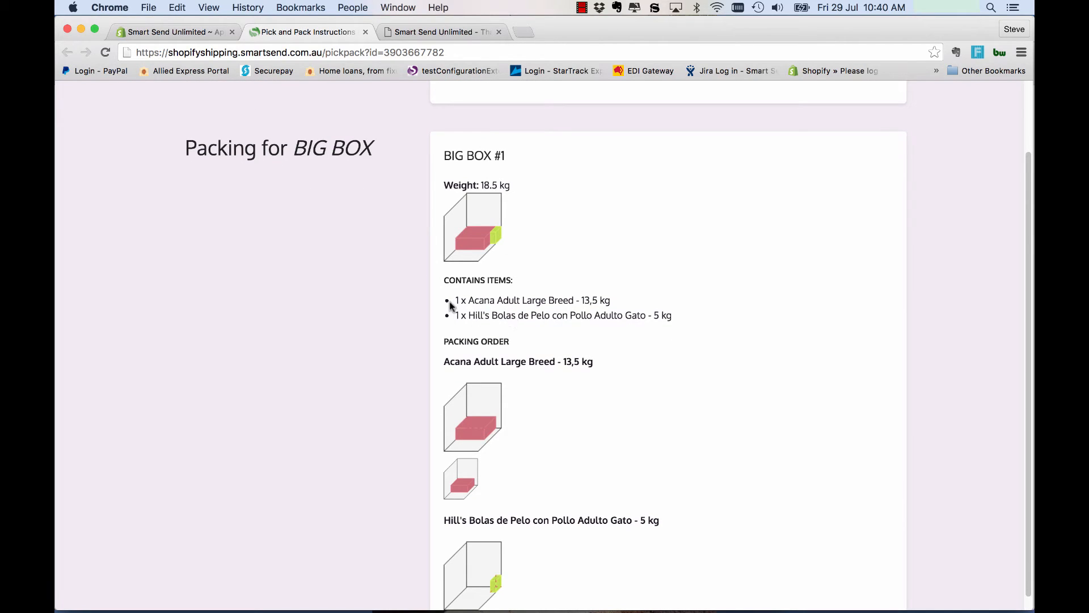
{"action": "left_click_drag", "start_coordinate": [445, 298], "coordinate": [681, 319]}
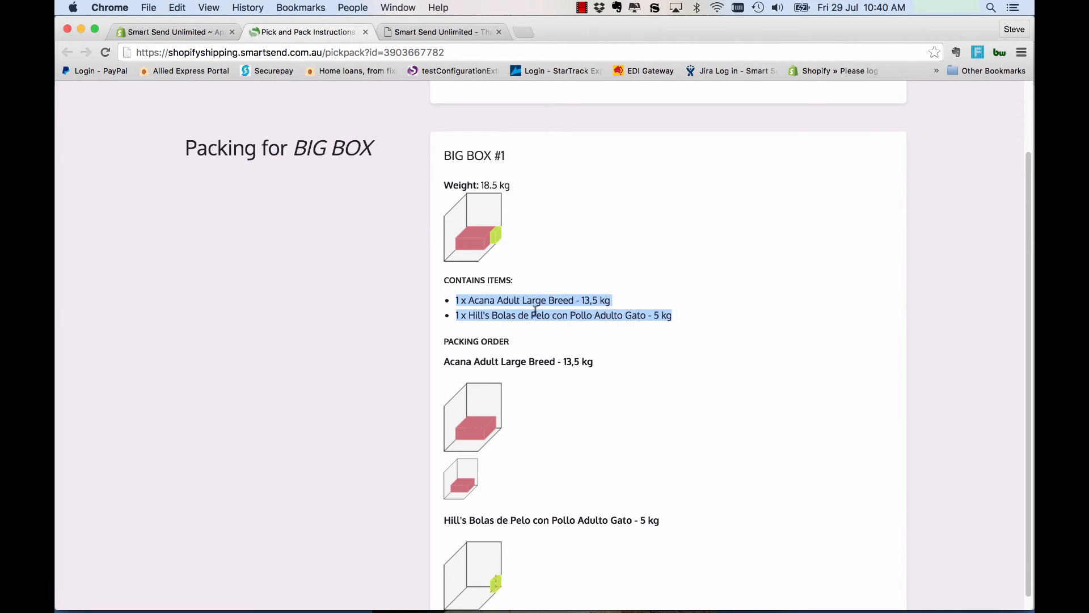
{"action": "left_click", "coordinate": [510, 297]}
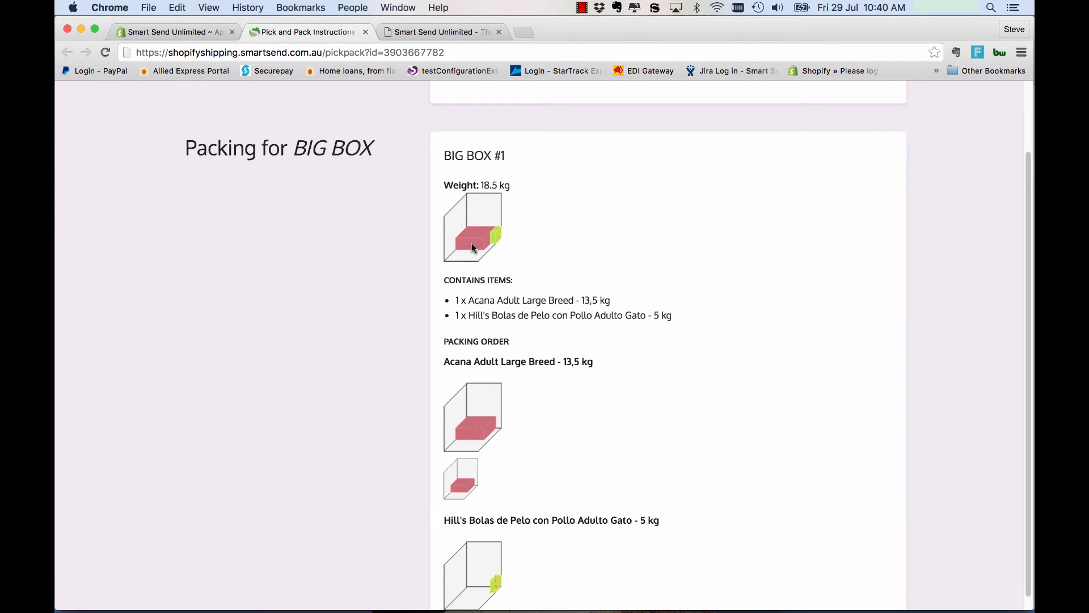